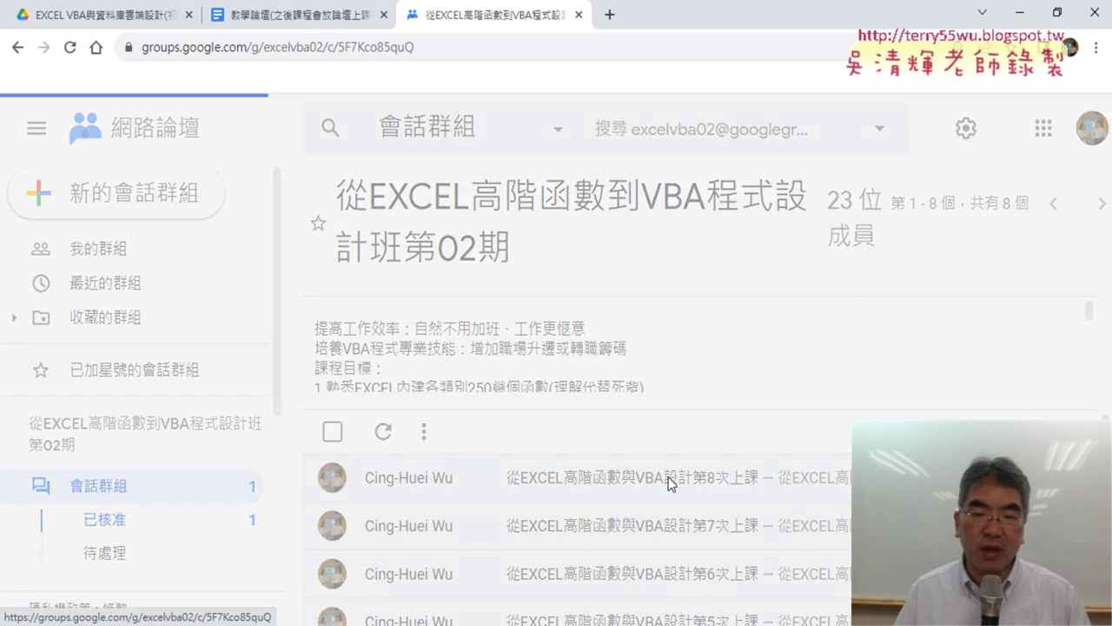
- Scroll to the 上課內容 list and highlight topics 011苗栗和宜蘭人數函數, VBA and ChatGPT寫VBA程式
scroll(646, 387, "down", 2)
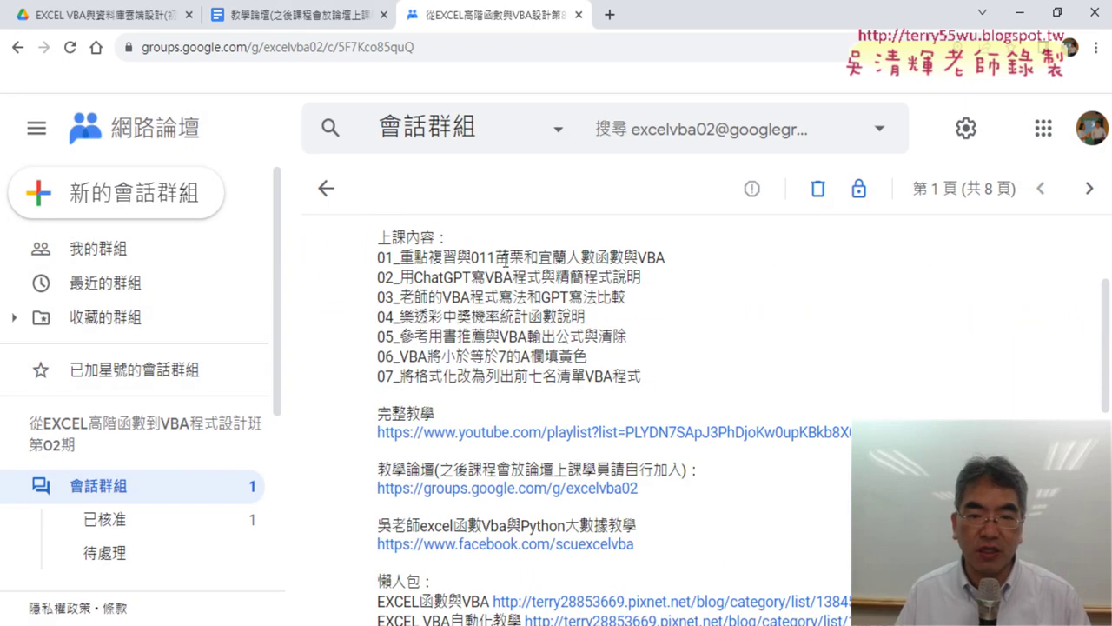
left_click_drag(473, 257, 625, 259)
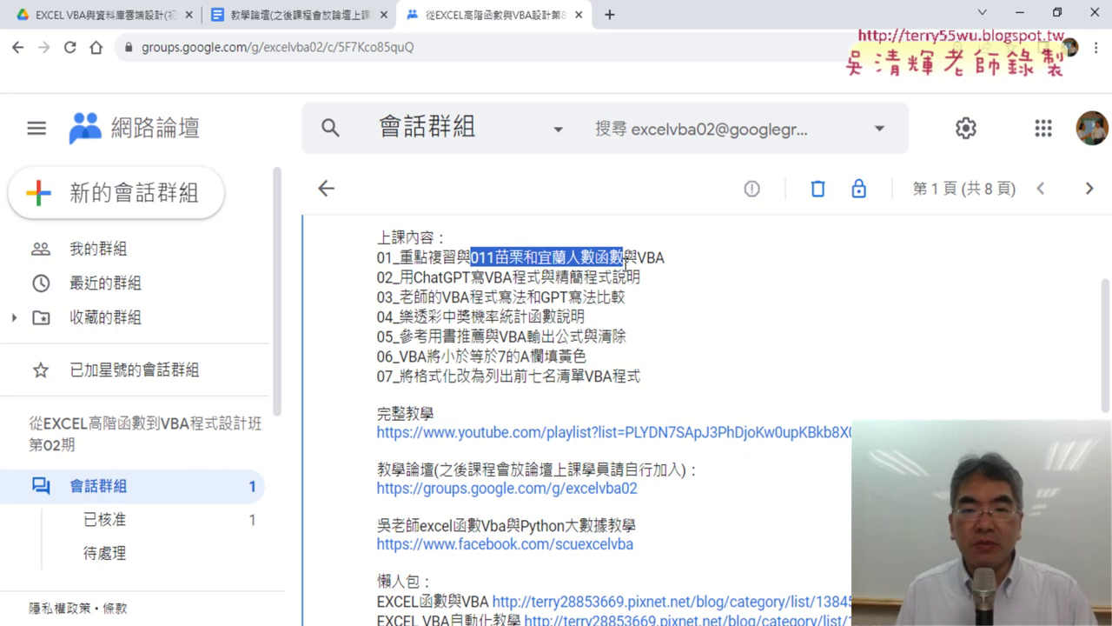
left_click_drag(638, 258, 668, 261)
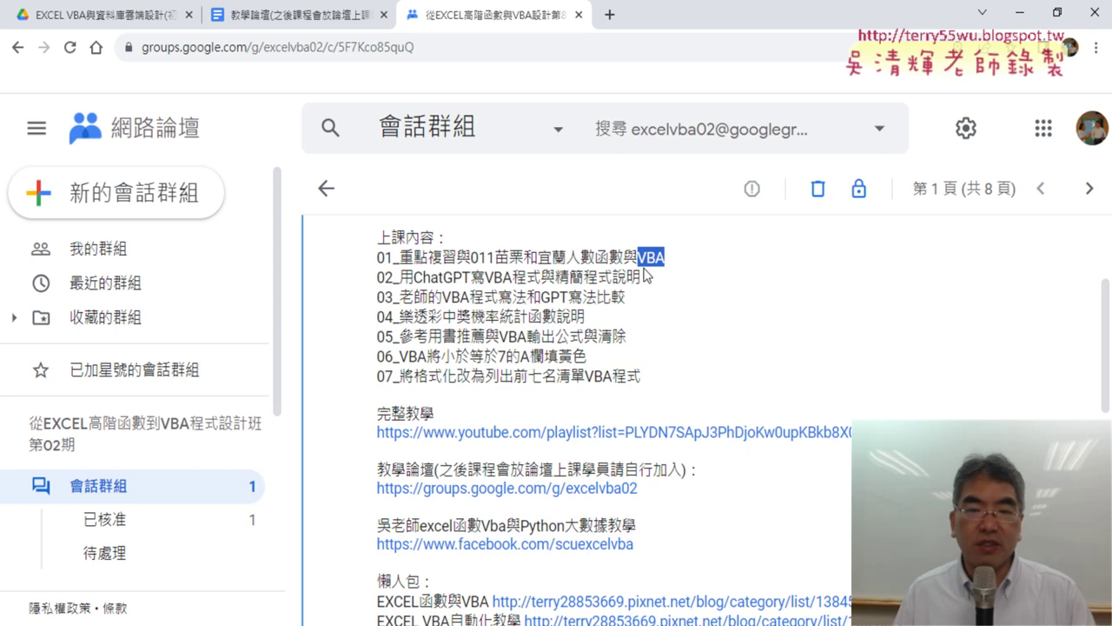
left_click_drag(414, 278, 540, 278)
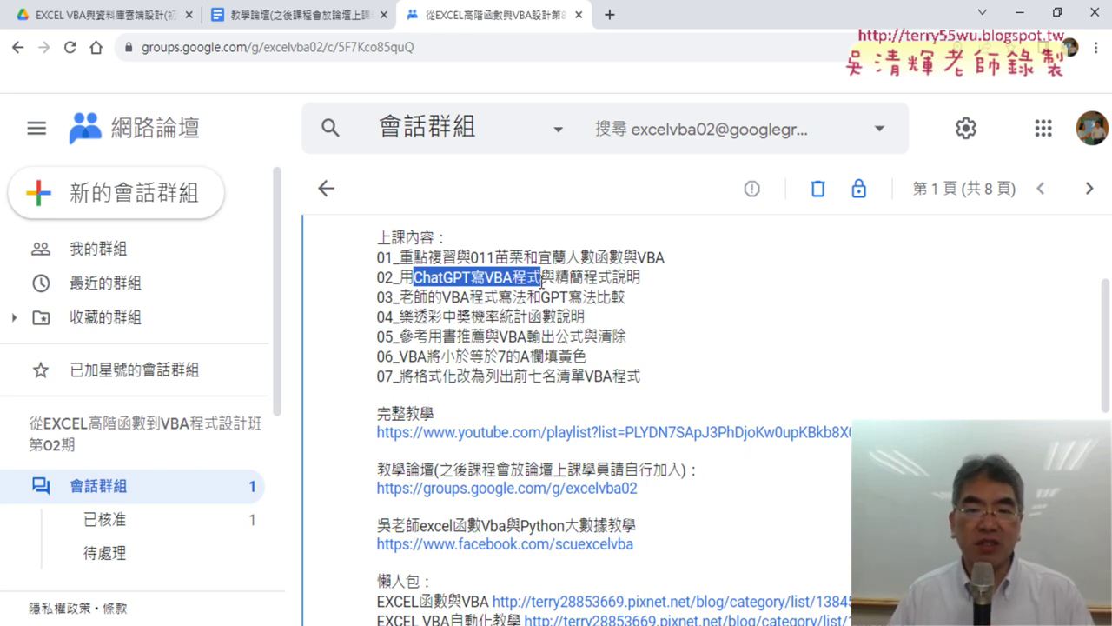
left_click_drag(555, 278, 614, 280)
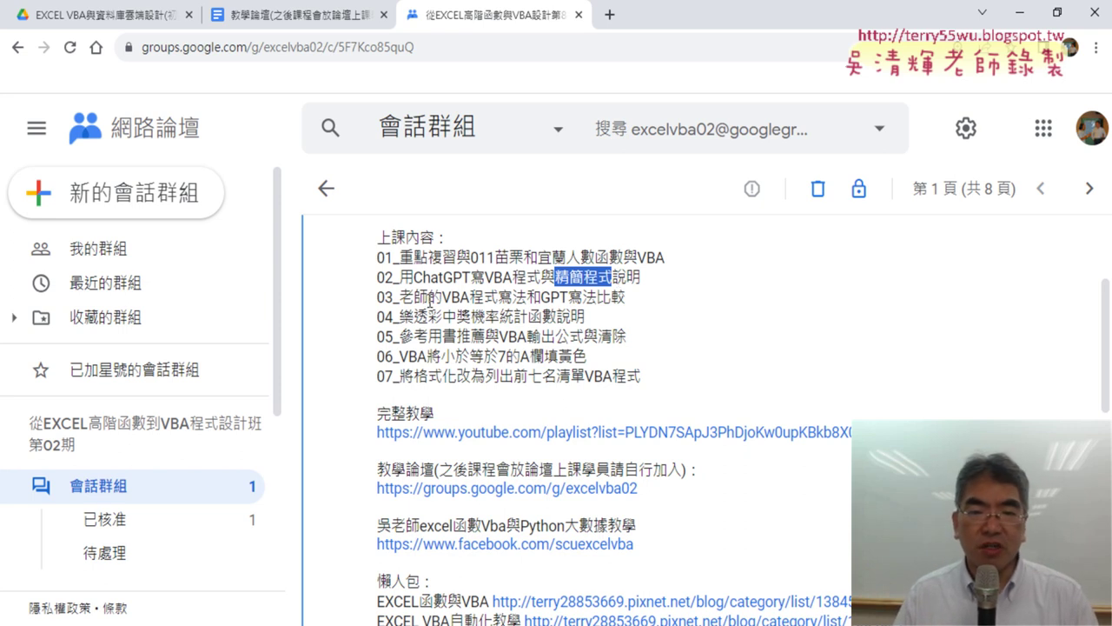
left_click_drag(440, 301, 628, 301)
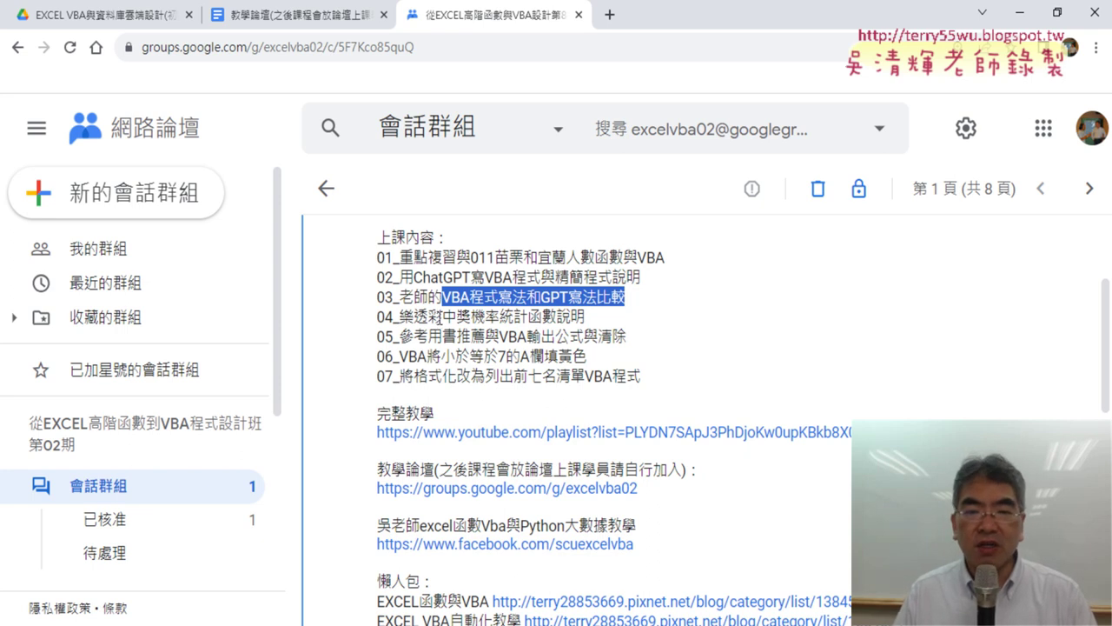
left_click_drag(442, 317, 526, 318)
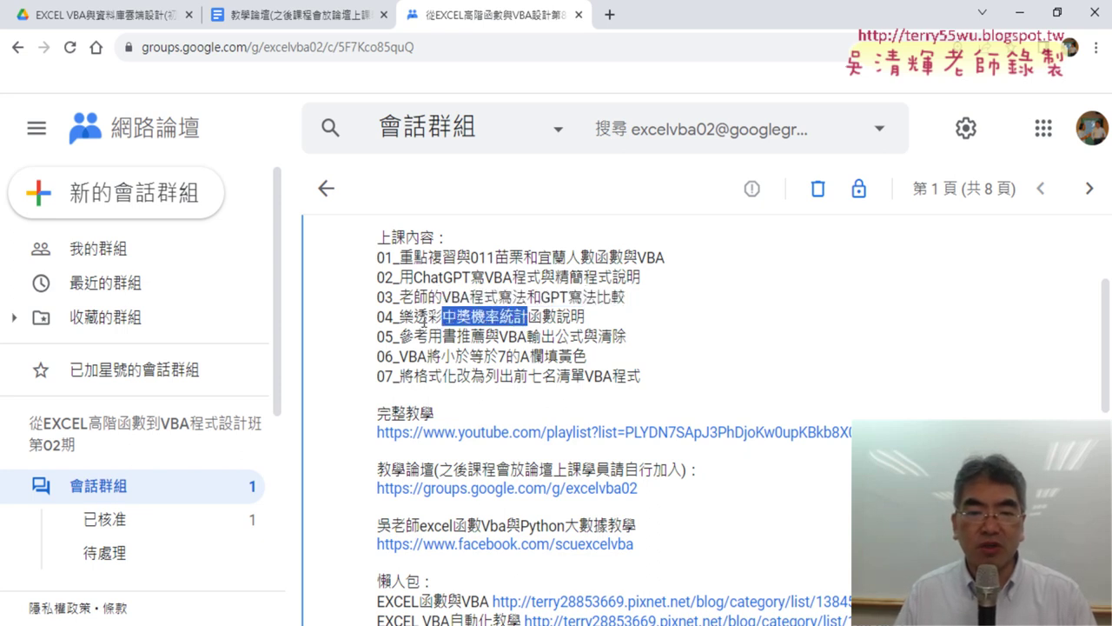
left_click_drag(399, 317, 531, 323)
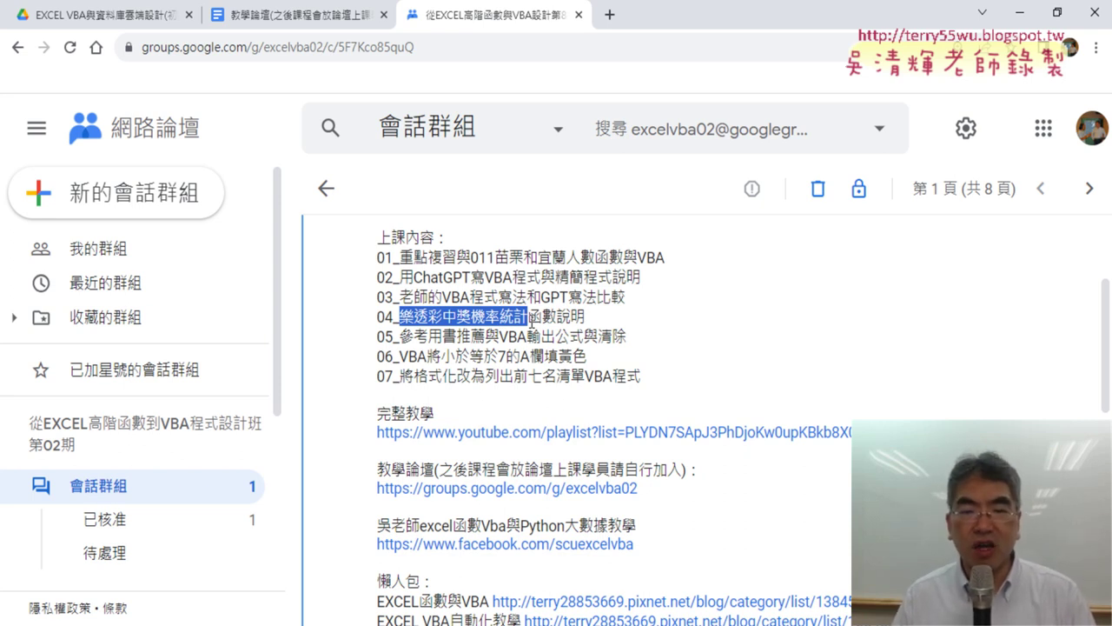
left_click(532, 322)
left_click_drag(532, 322, 556, 321)
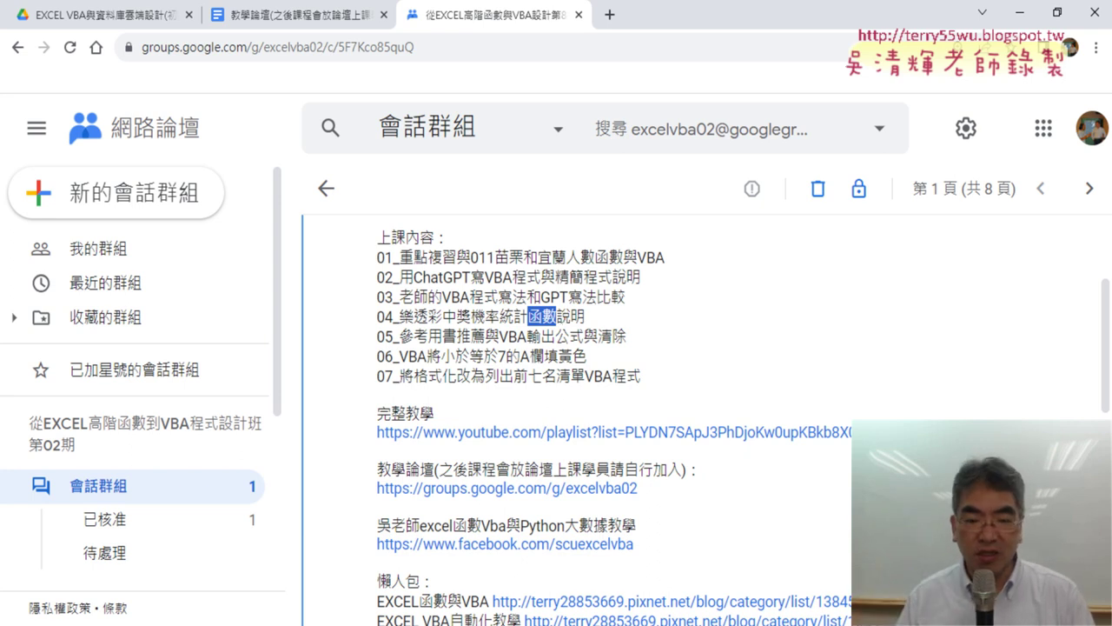
scroll(303, 284, "up", 1)
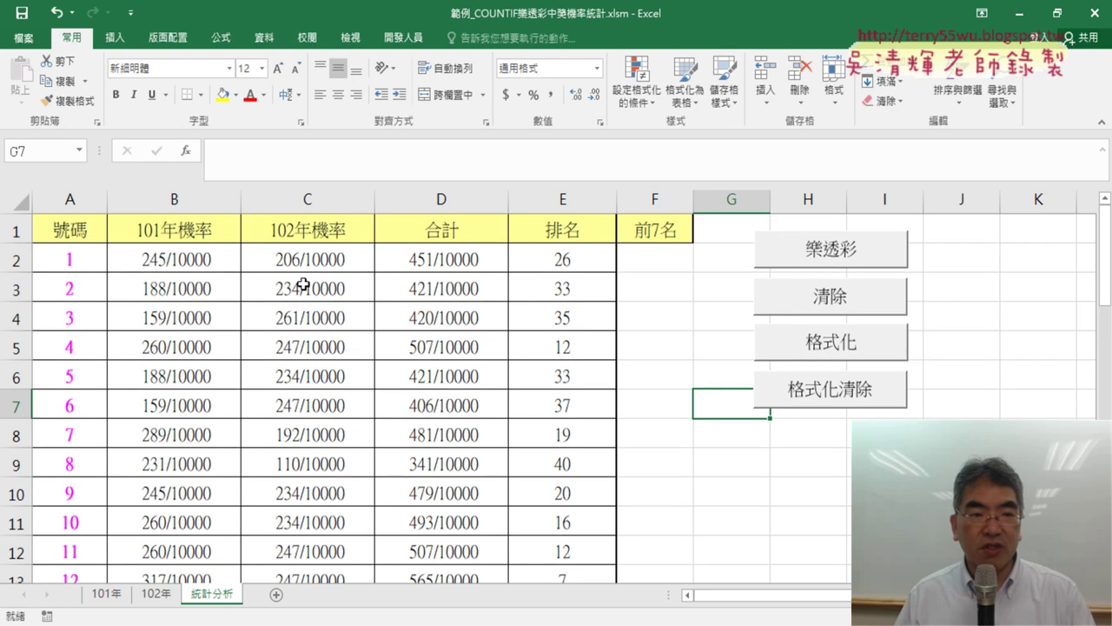
left_click(191, 257)
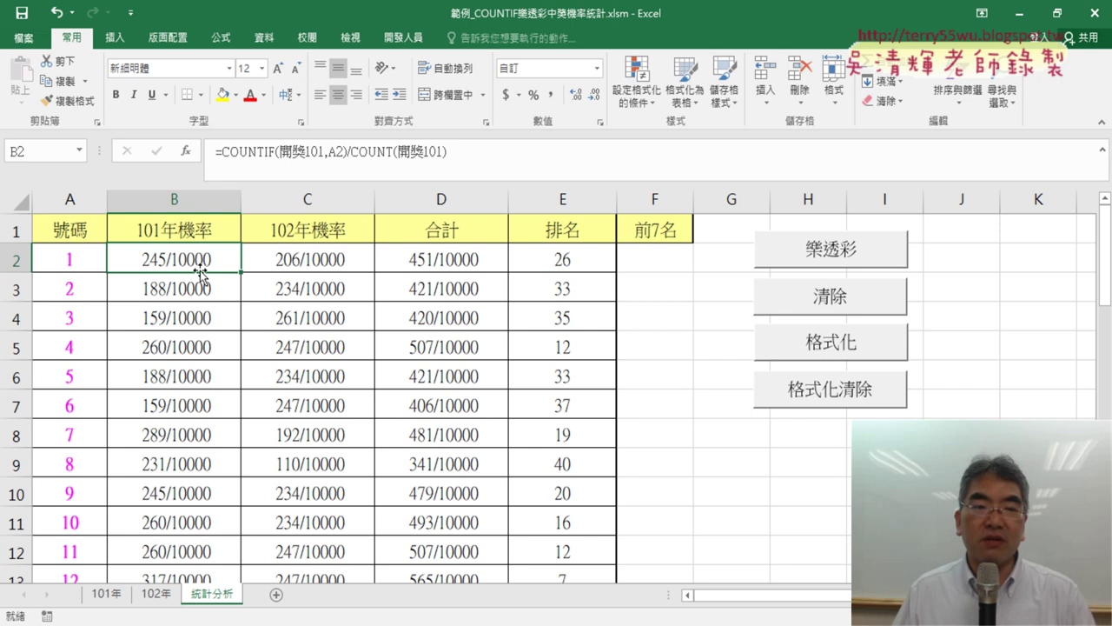
left_click_drag(214, 151, 461, 159)
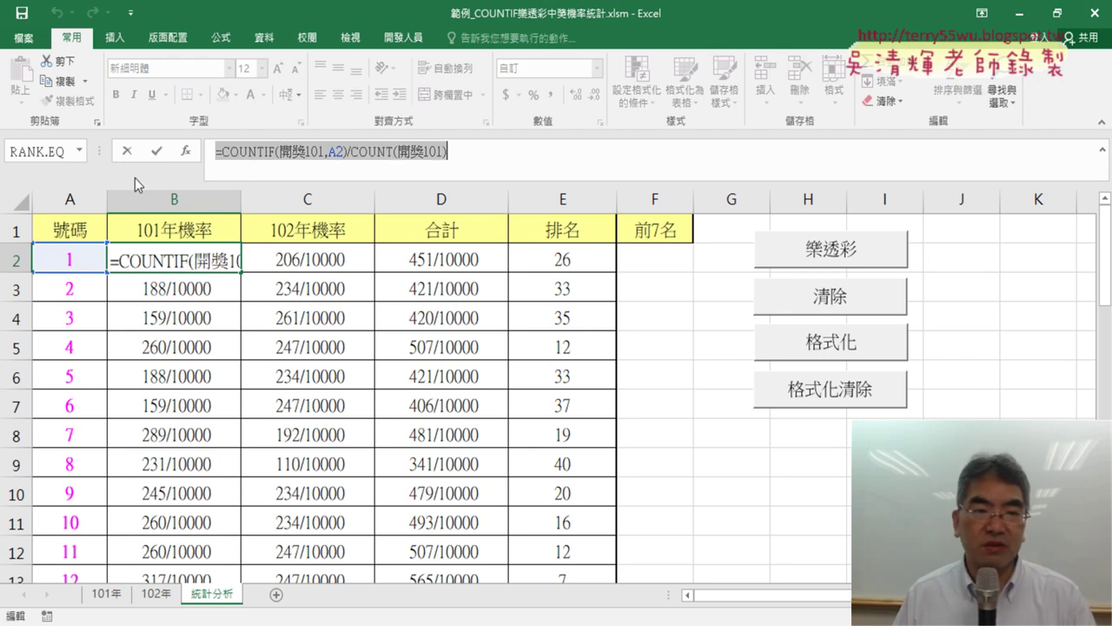
left_click(156, 151)
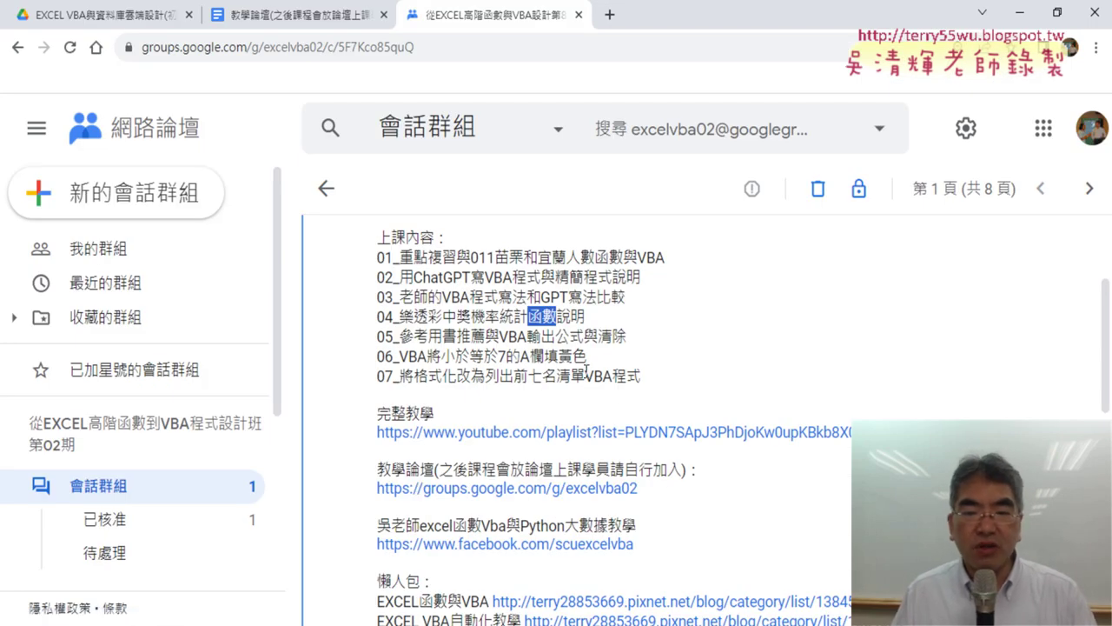
left_click(1020, 12)
- Alternate the 樂透彩 and 清除 macros to fill and empty columns B–E several times
left_click(961, 408)
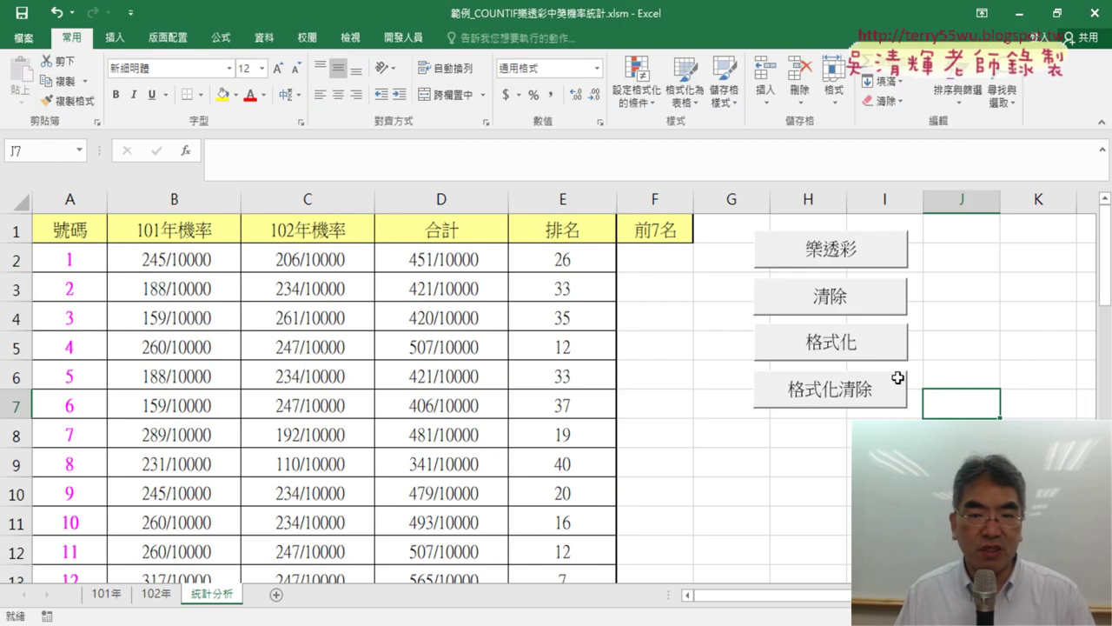
left_click(870, 303)
left_click(862, 255)
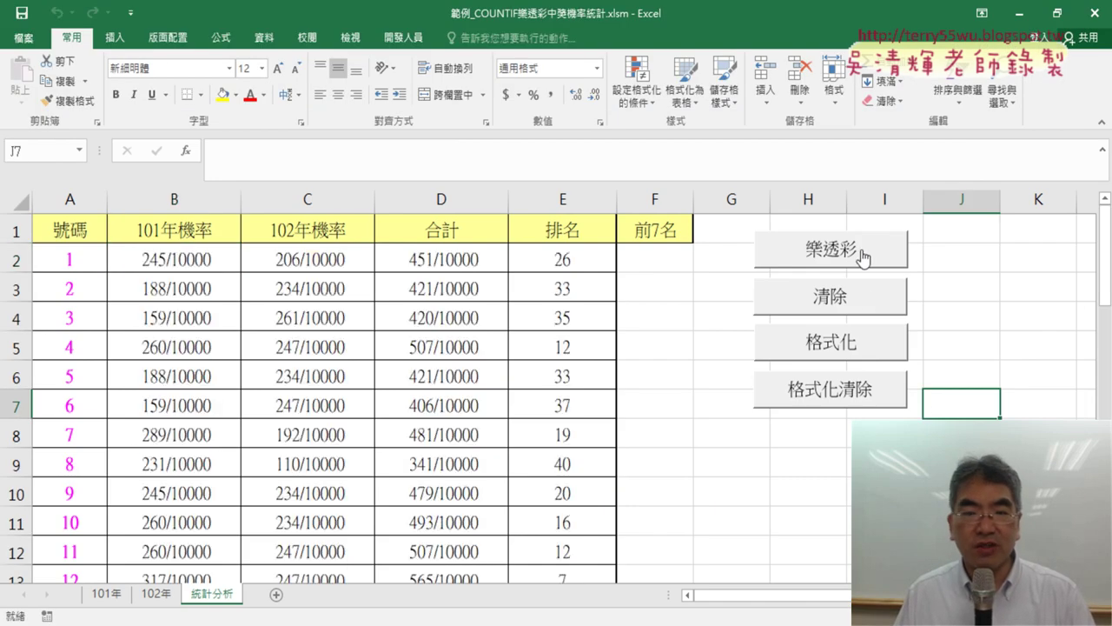
left_click(847, 299)
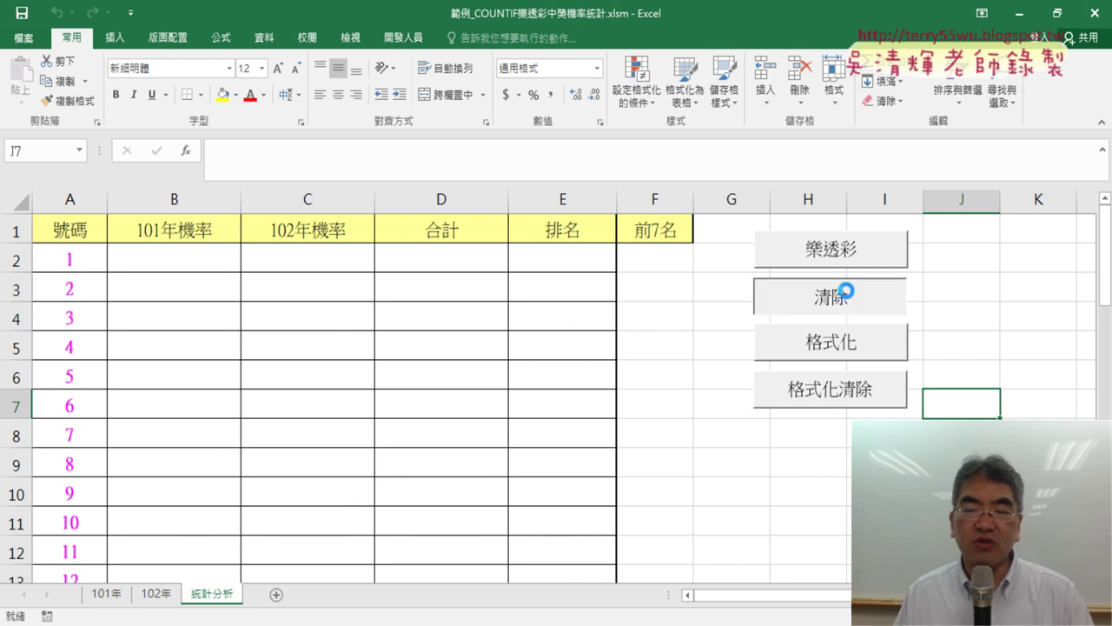
left_click(837, 250)
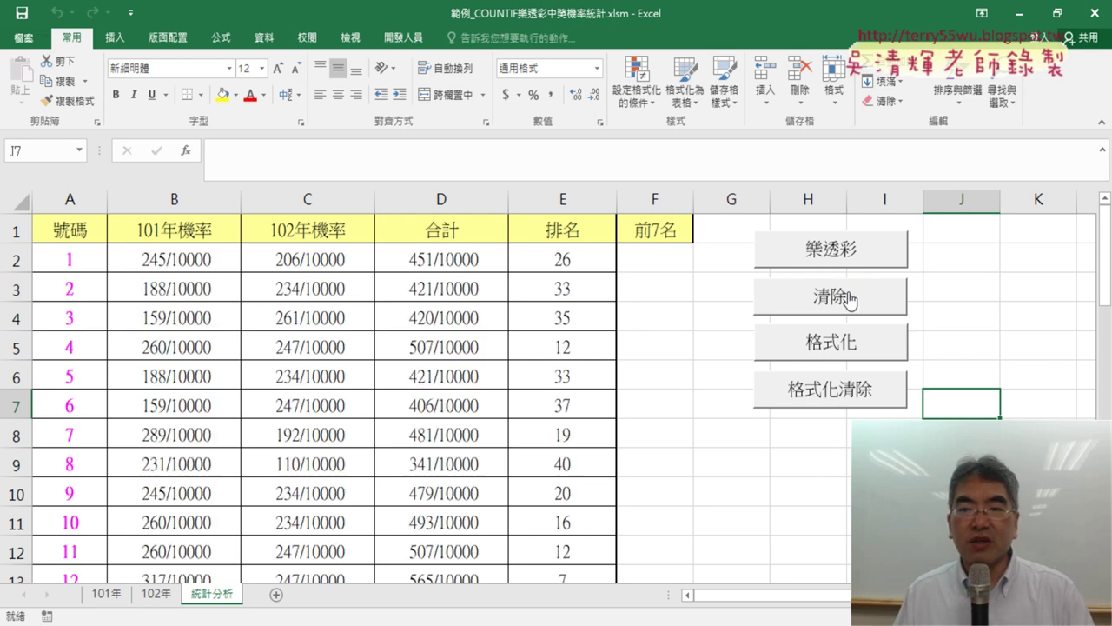
left_click(847, 297)
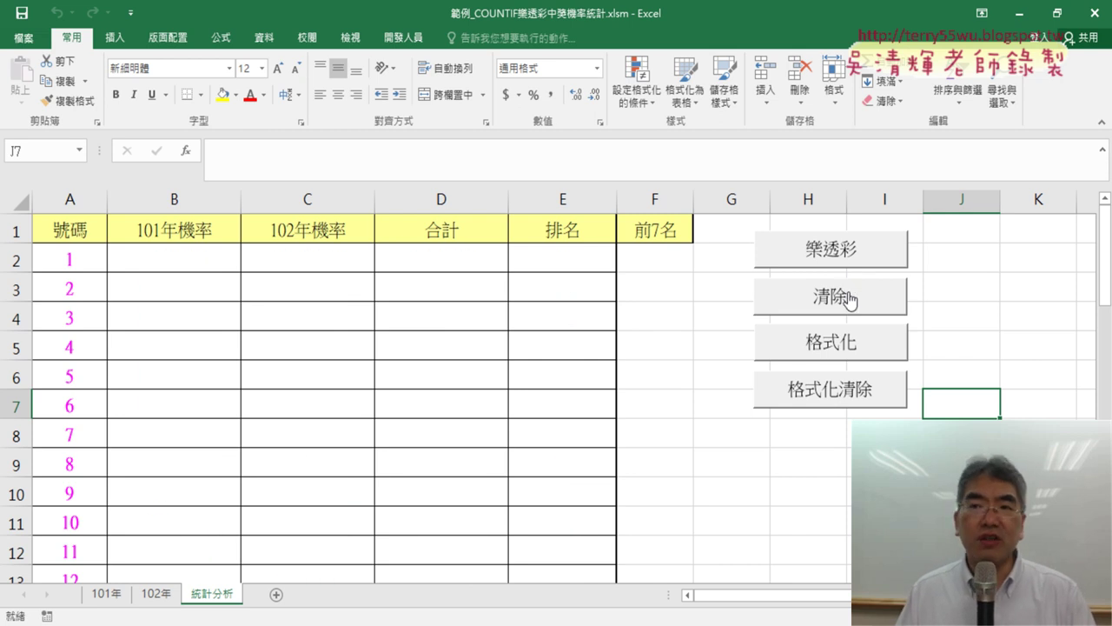
- Confirm cells B2–E2 are empty, then run 樂透彩 once more and finish with 清除
left_click(209, 263)
left_click(282, 262)
left_click(439, 262)
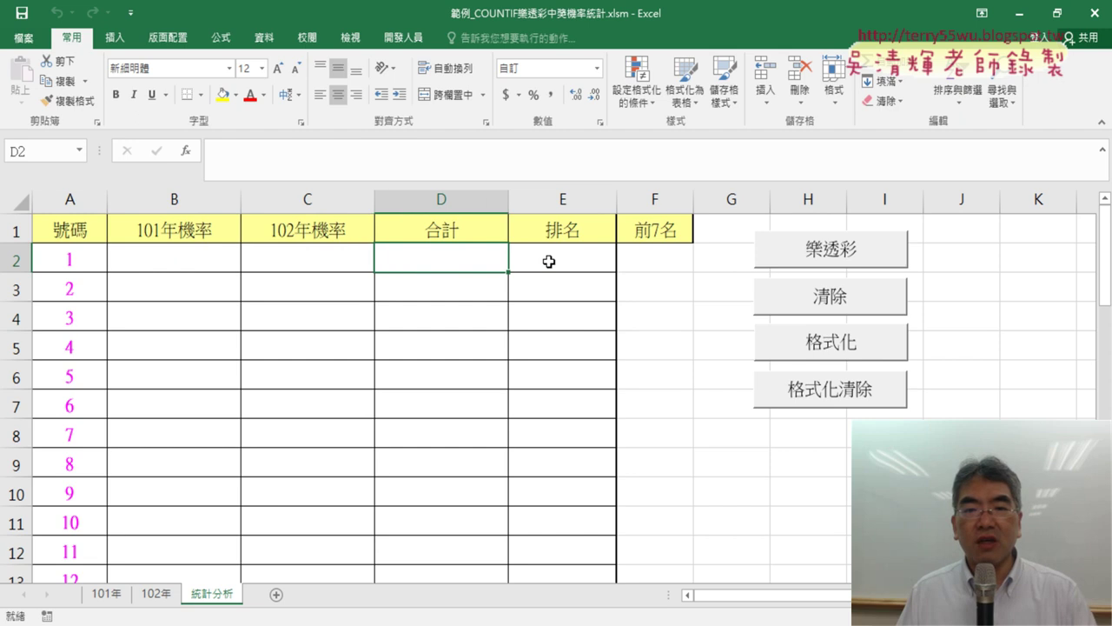
left_click(544, 263)
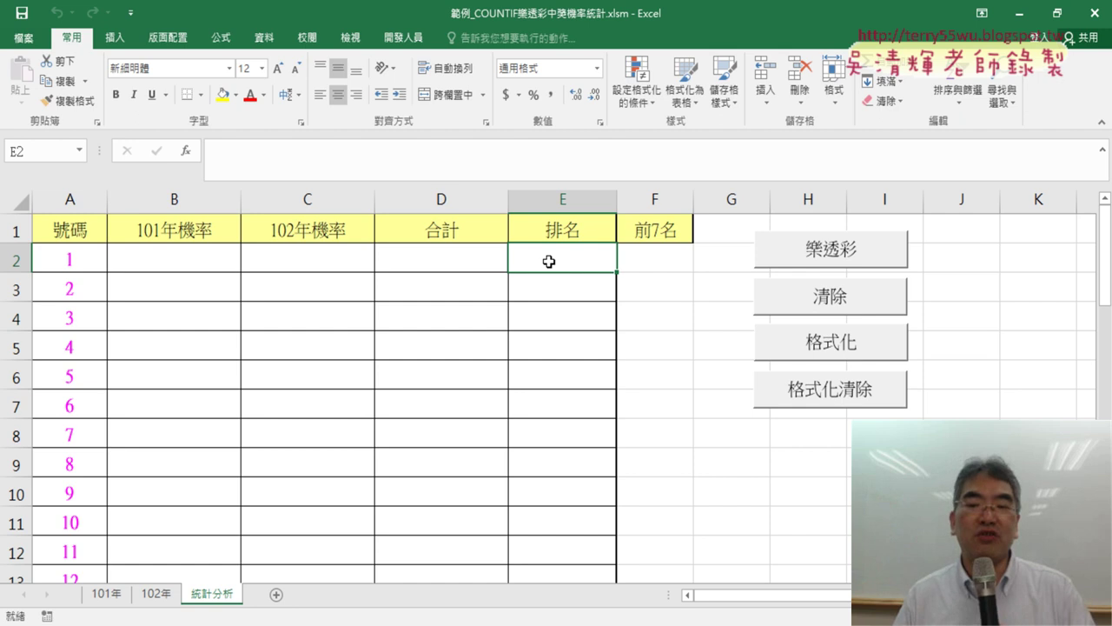
left_click(830, 254)
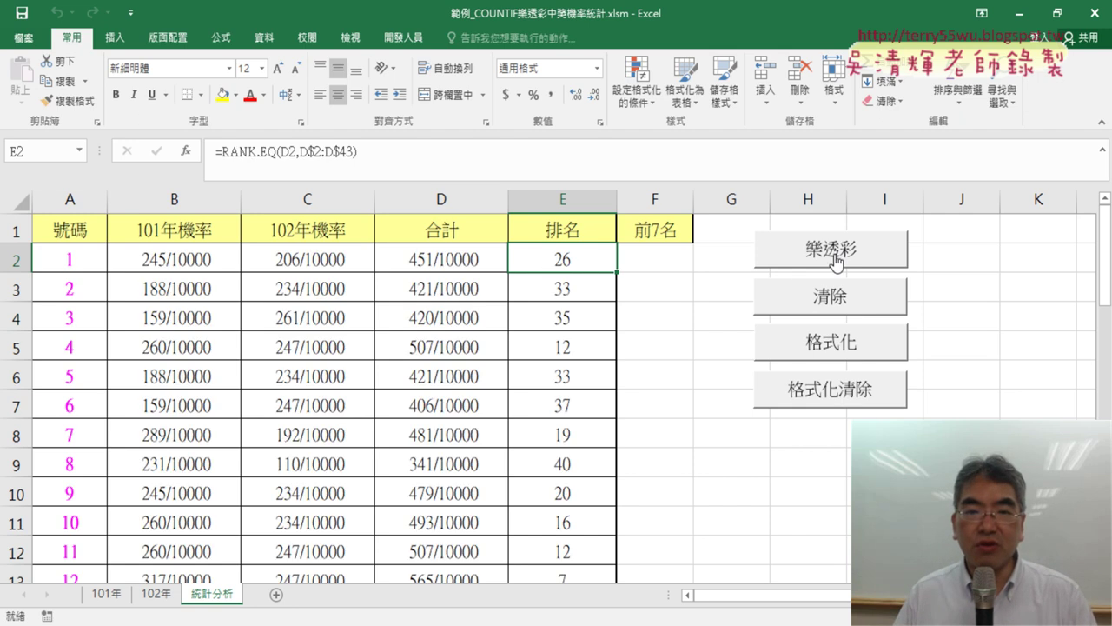
left_click(817, 312)
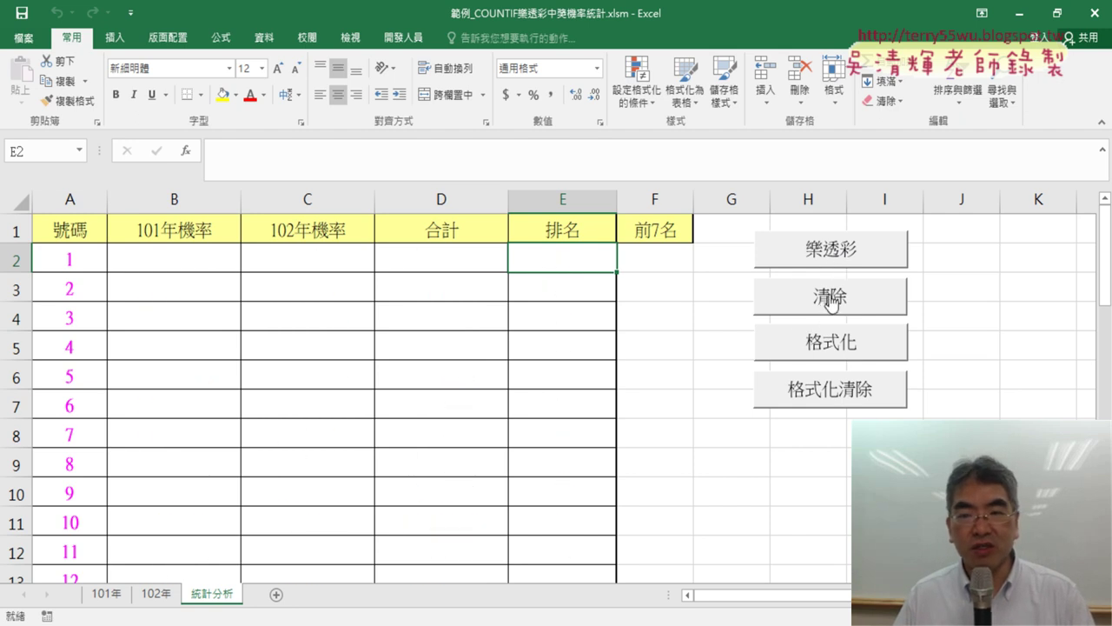
- Open Sub 清除 in the VBA editor through the 清除 button's 指定巨集 > 編輯
right_click(834, 291)
key("Escape")
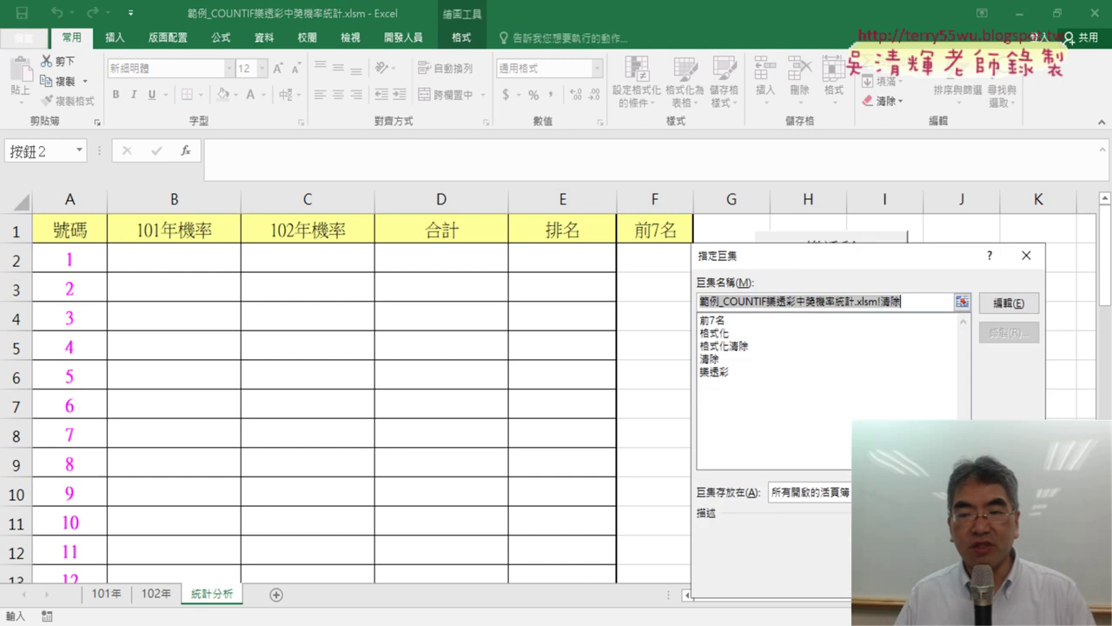
left_click(1025, 255)
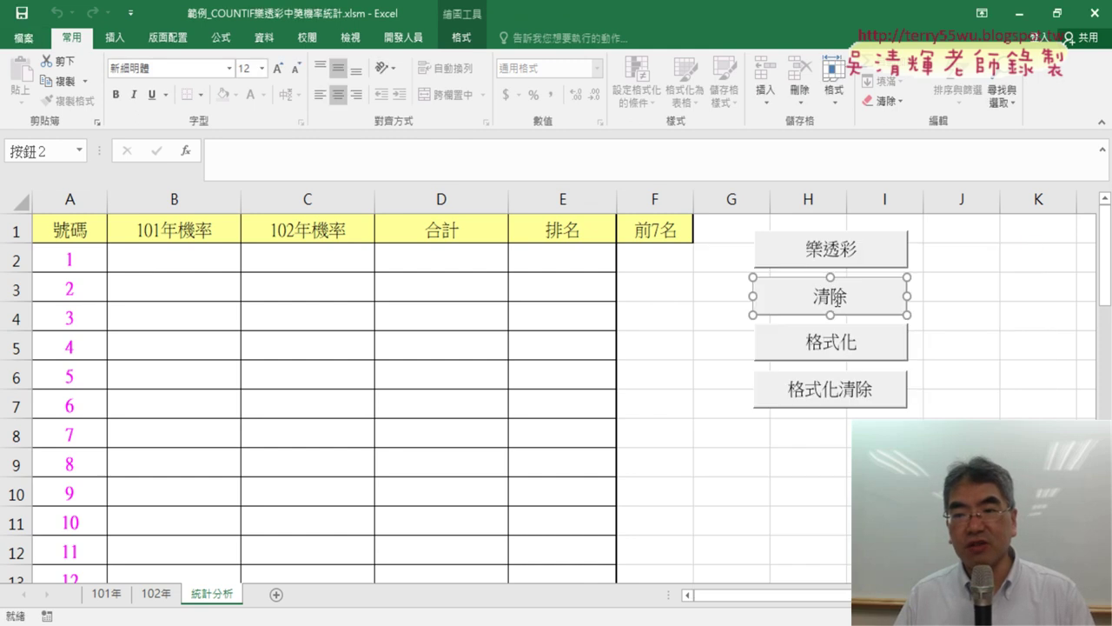
left_click(953, 299)
right_click(851, 299)
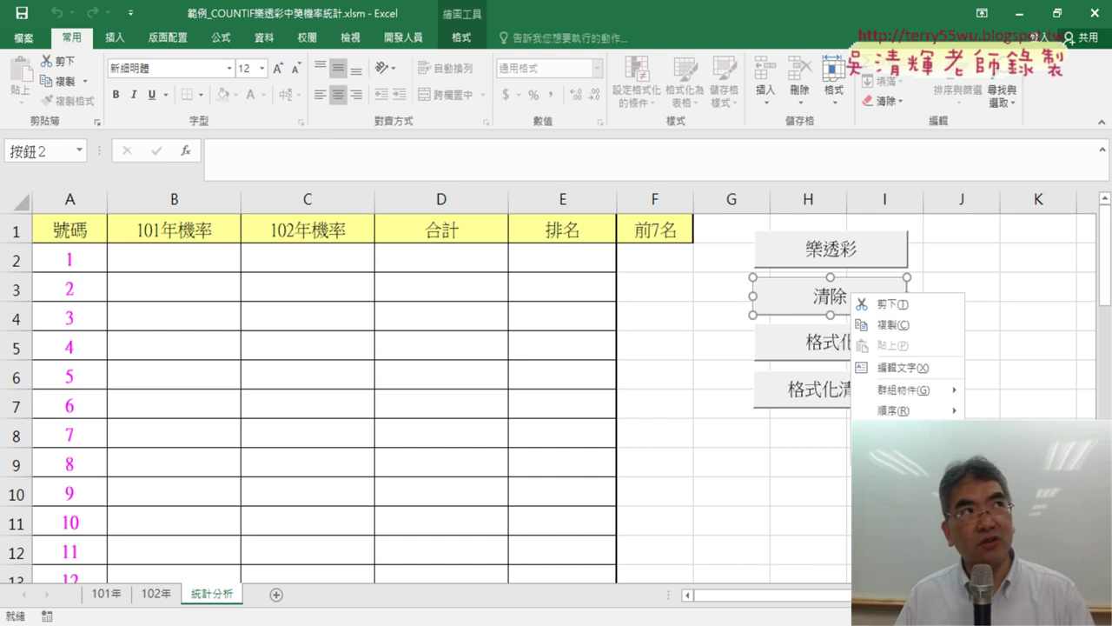
left_click(903, 433)
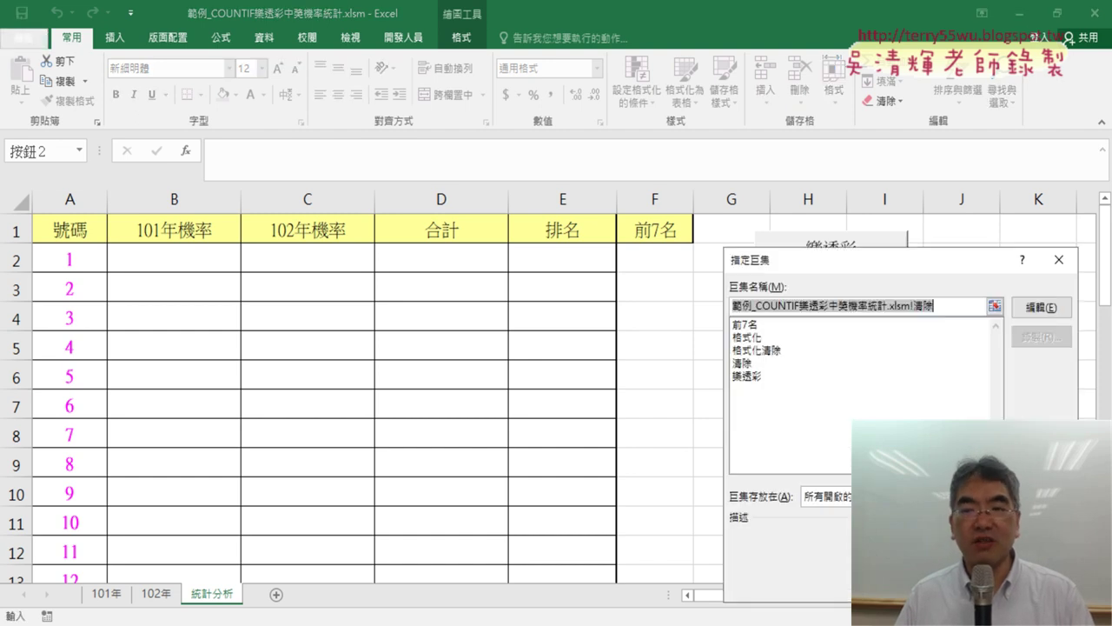
left_click(1049, 308)
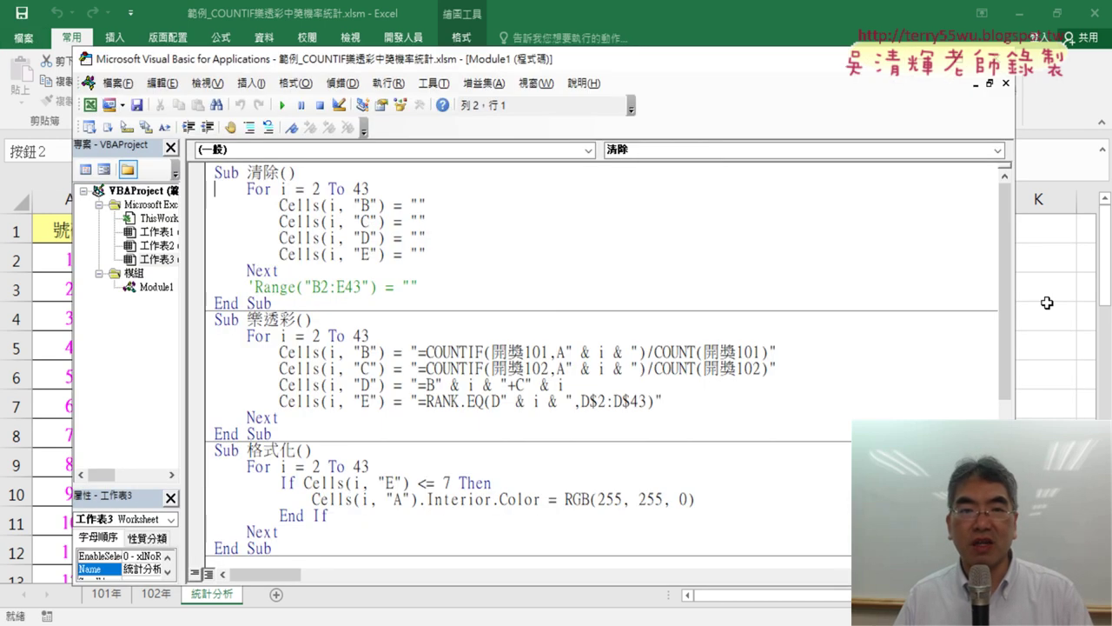
- Comment out the loop in Sub 清除 and uncomment the Range("B2:E43") clearing line
left_click_drag(629, 72, 802, 82)
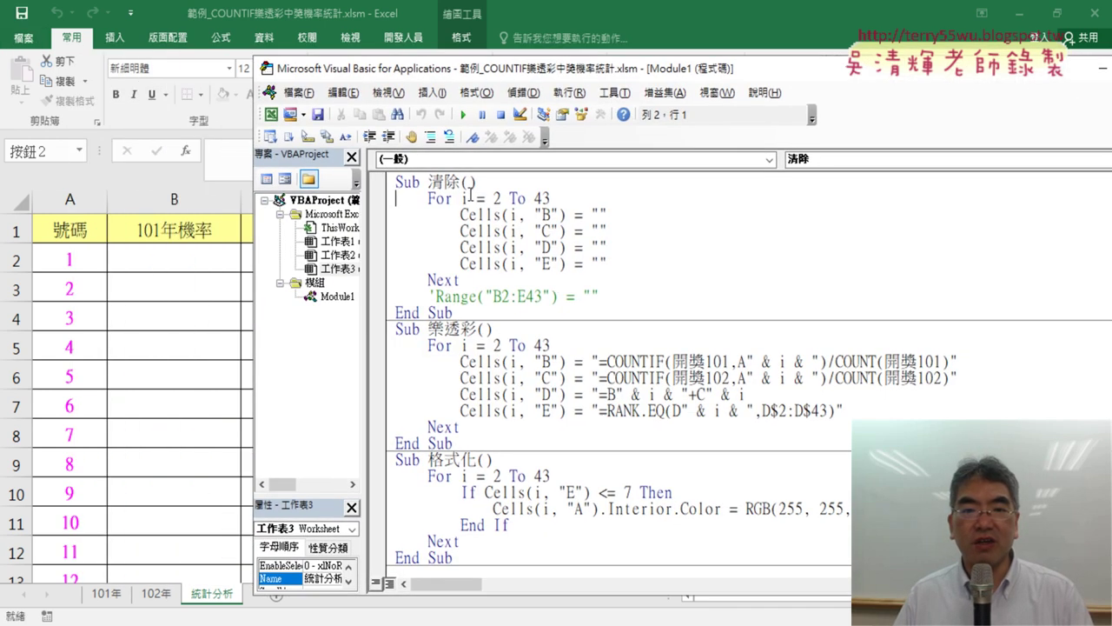
left_click_drag(461, 279, 392, 205)
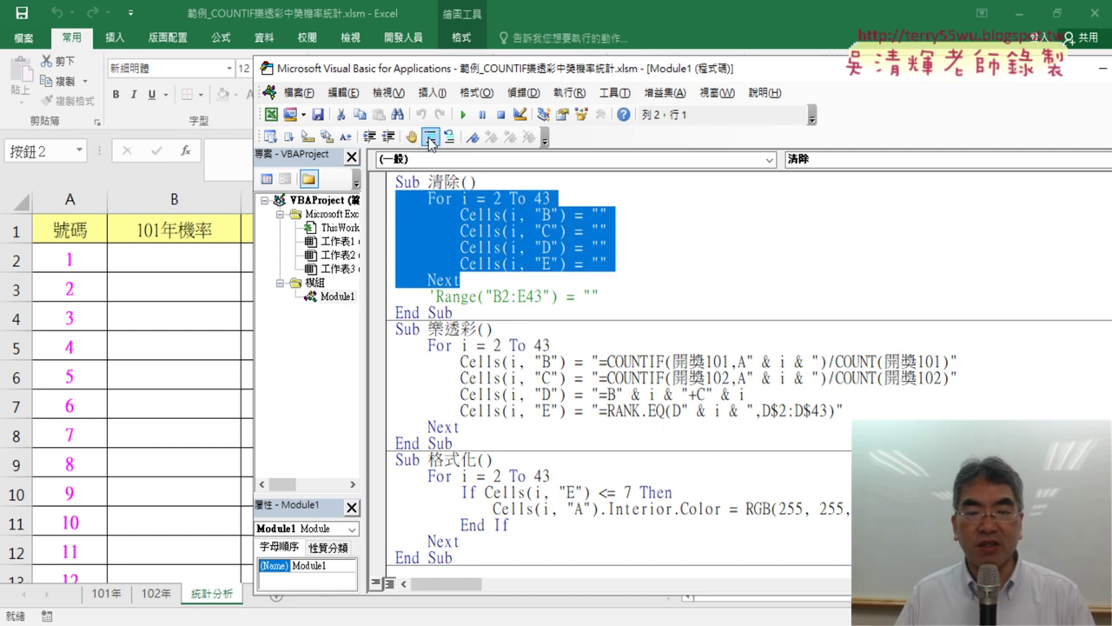
left_click(430, 139)
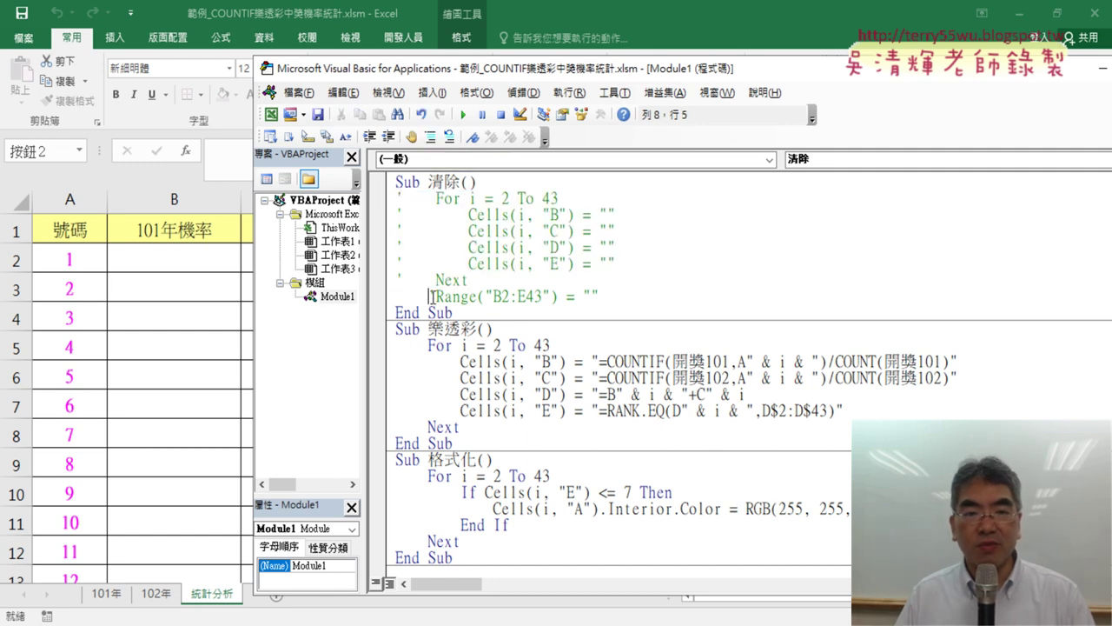
left_click(454, 296)
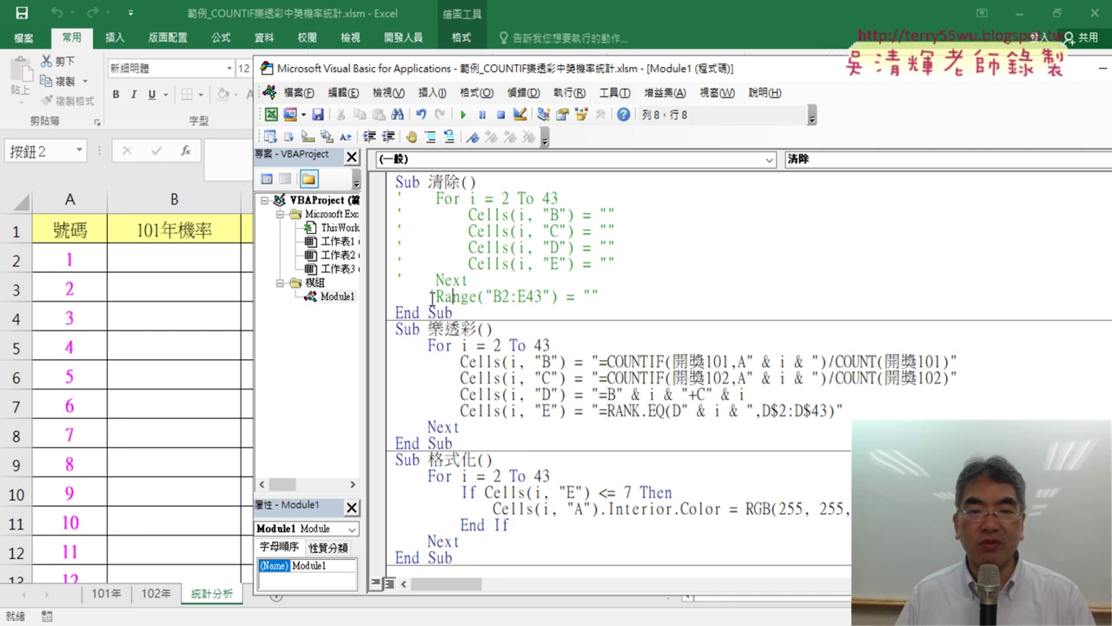
left_click_drag(430, 297, 439, 300)
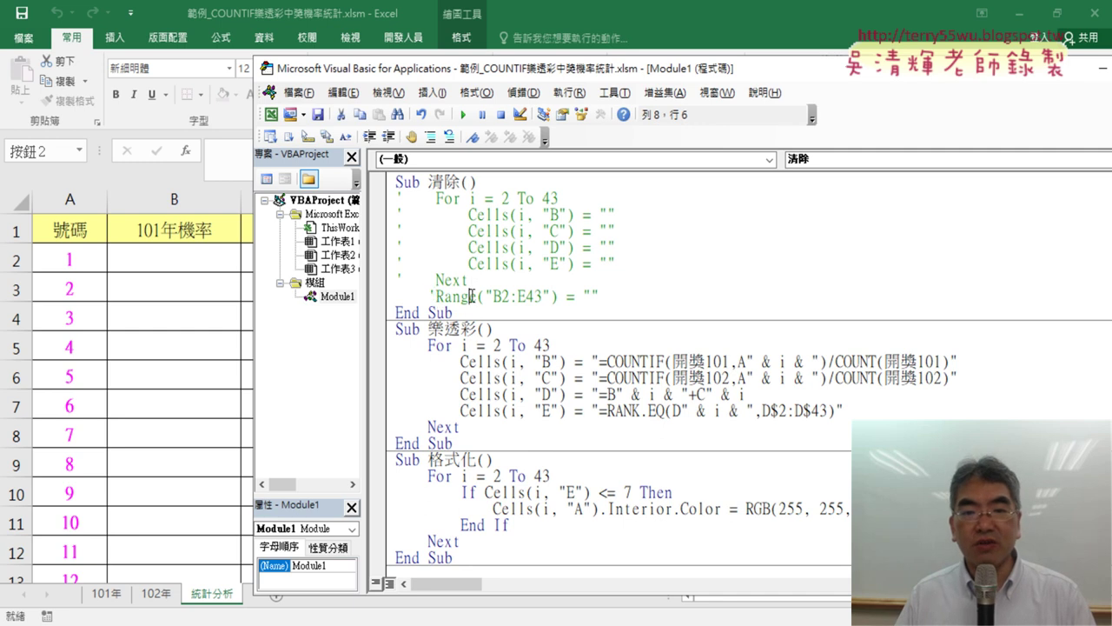
left_click(448, 136)
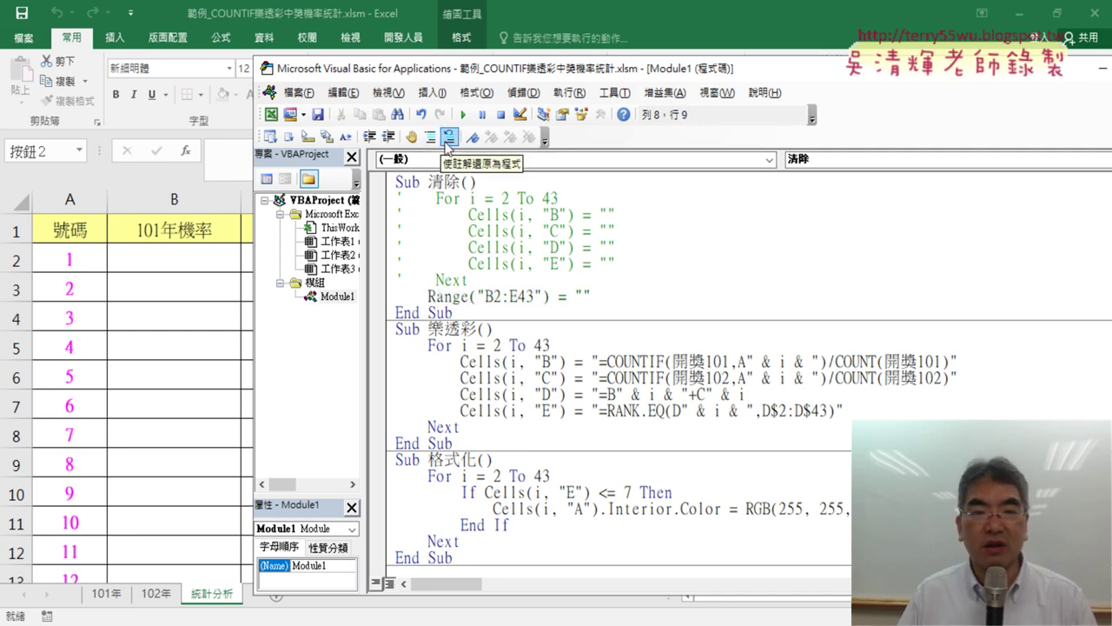
- Review the Range statement and the 樂透彩 loop code, then return to the 統計分析 worksheet
right_click(449, 118)
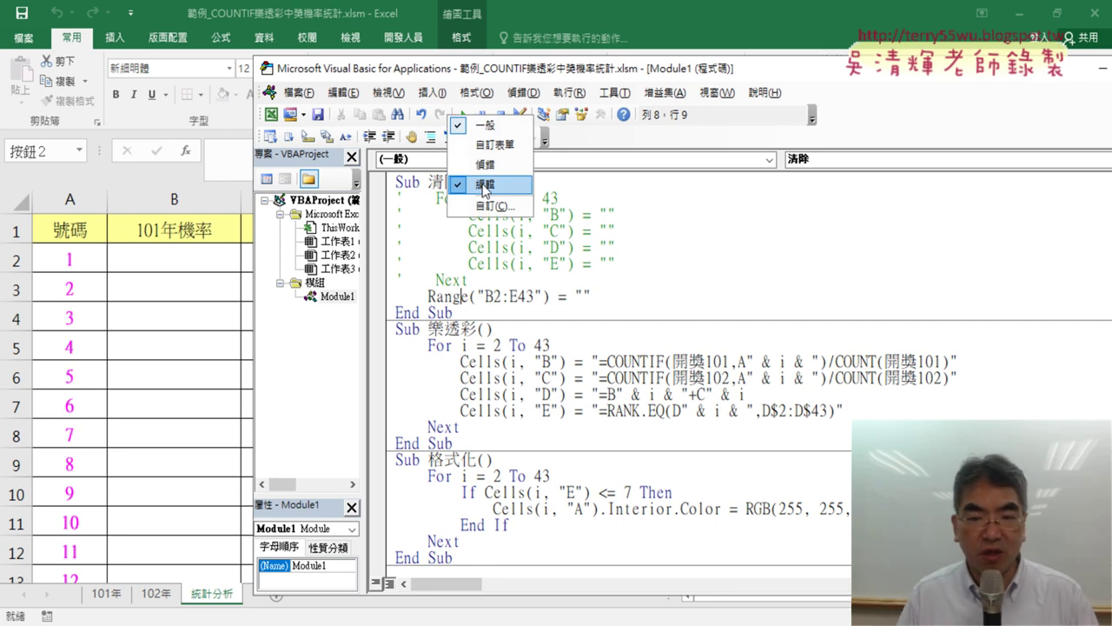
mouse_move(591, 296)
left_mouse_down()
mouse_move(396, 297)
mouse_move(437, 294)
left_mouse_up()
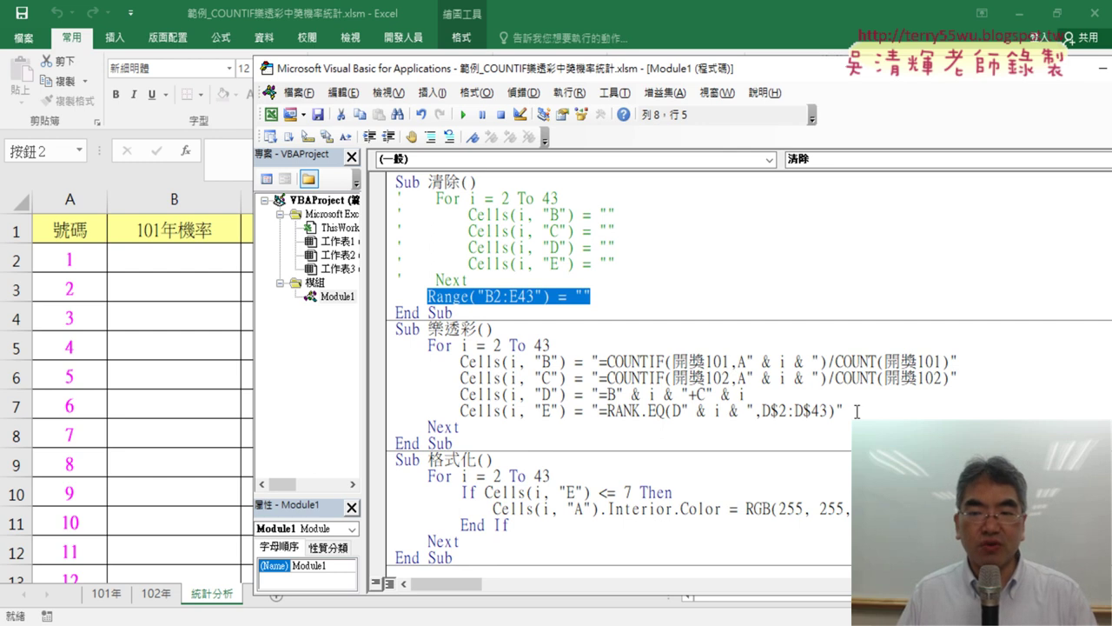
left_click_drag(857, 411, 390, 346)
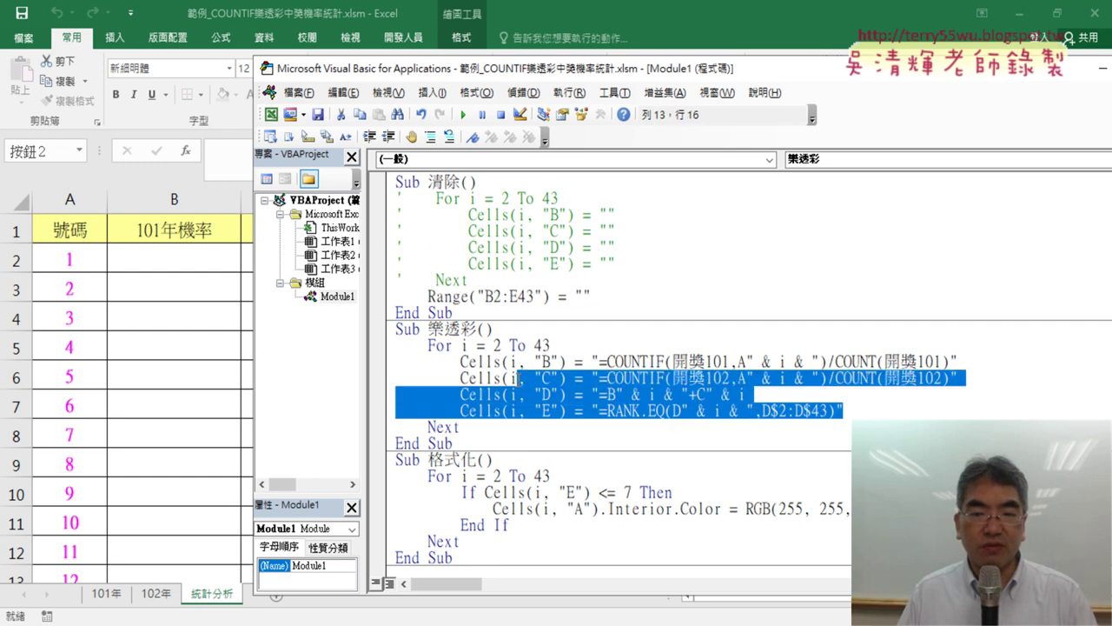
left_click(567, 410)
scroll(573, 398, "down", 3)
left_click(173, 374)
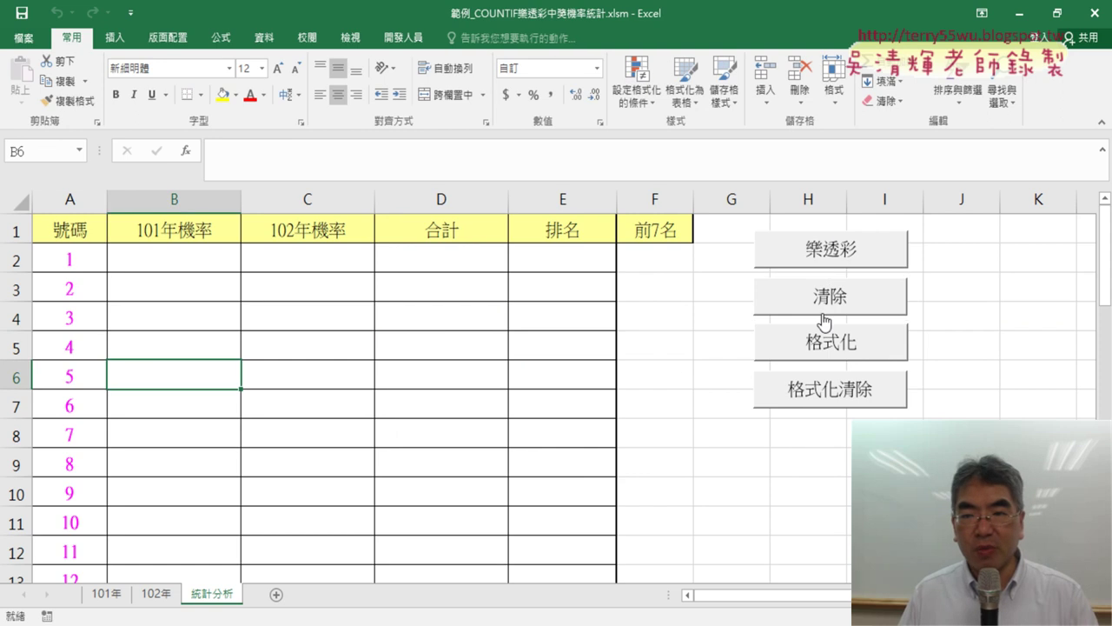
- Run 樂透彩, clear with 清除, and refill the table to check rows through 43
left_click(841, 250)
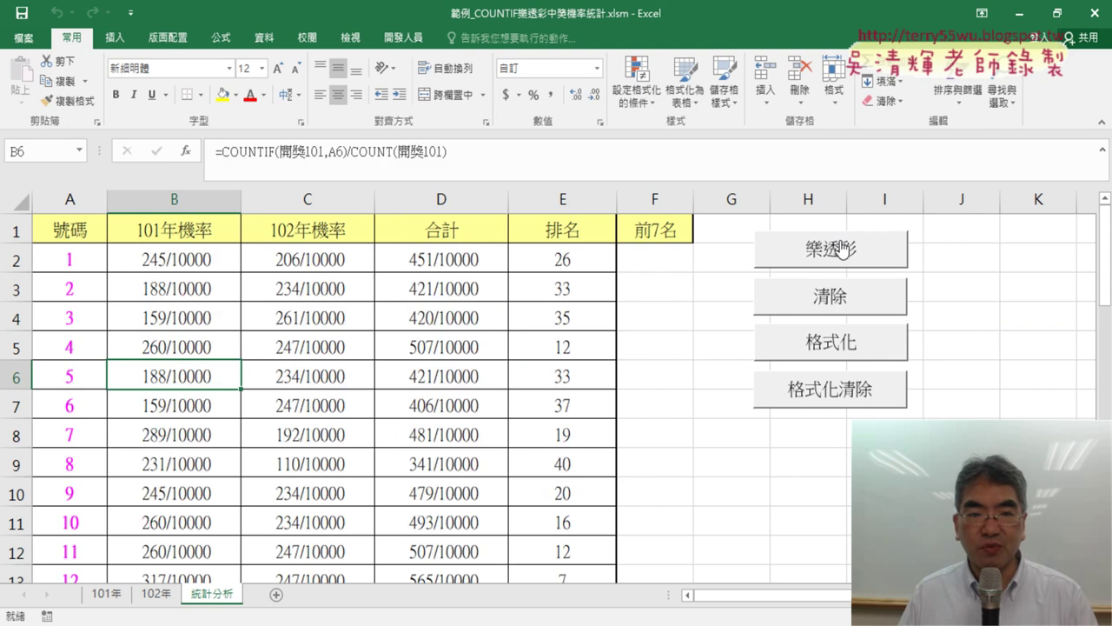
left_click(844, 309)
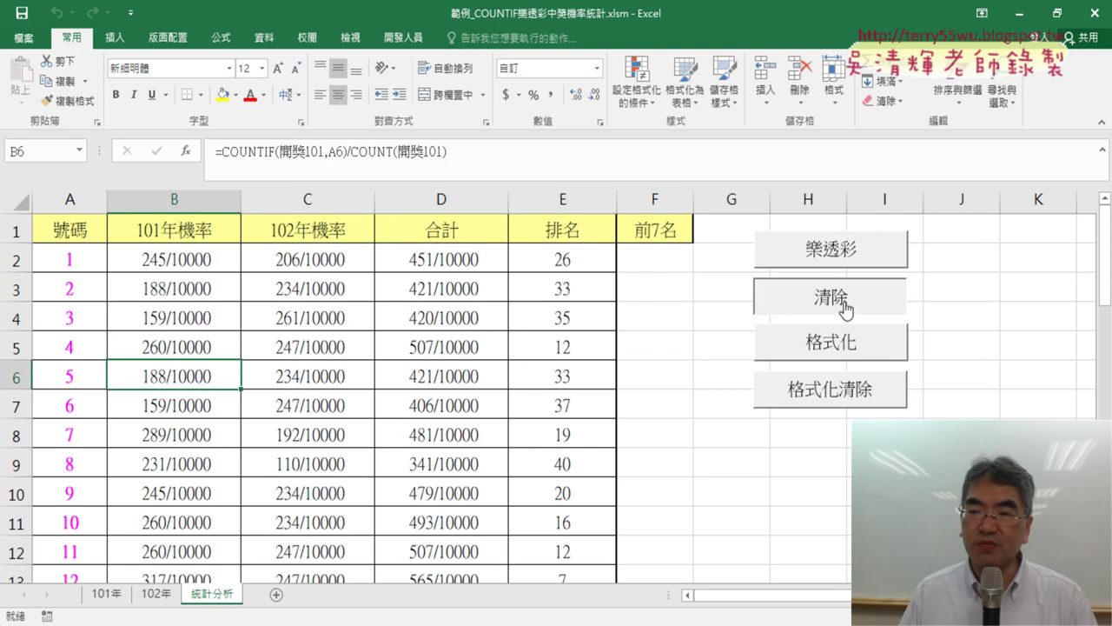
left_click(853, 263)
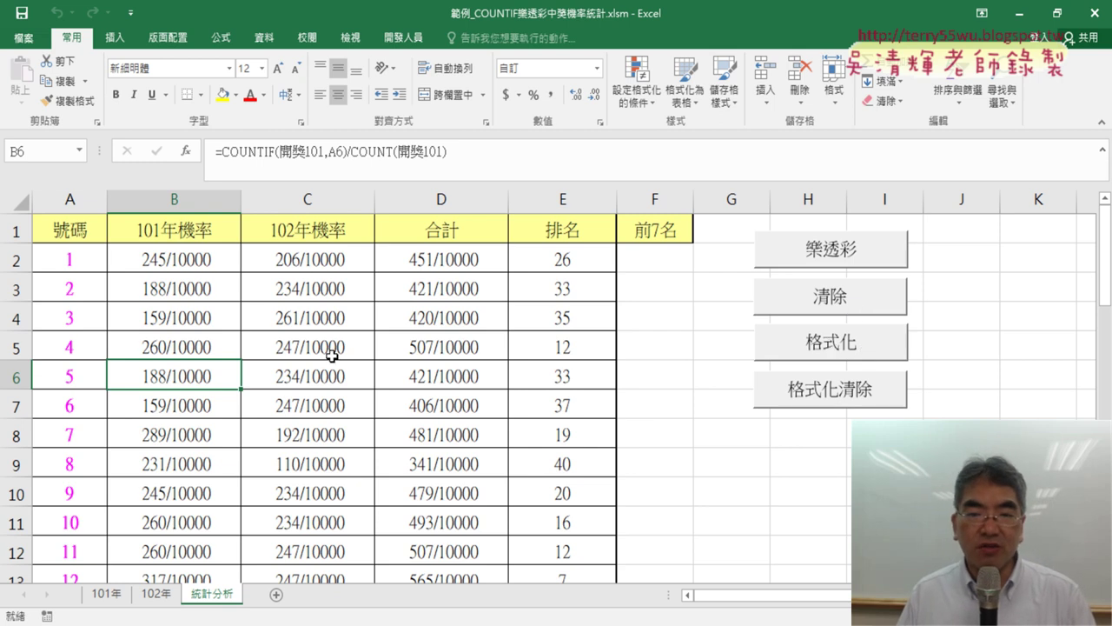
scroll(330, 347, "down", 3)
scroll(330, 347, "down", 1)
scroll(330, 348, "down", 1)
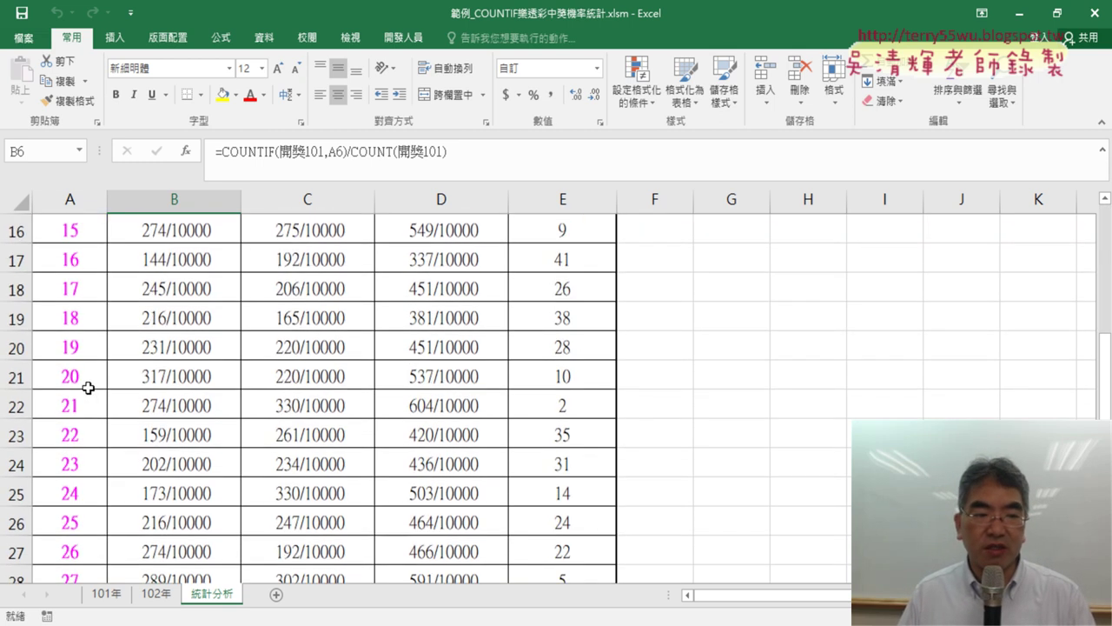
scroll(575, 358, "up", 5)
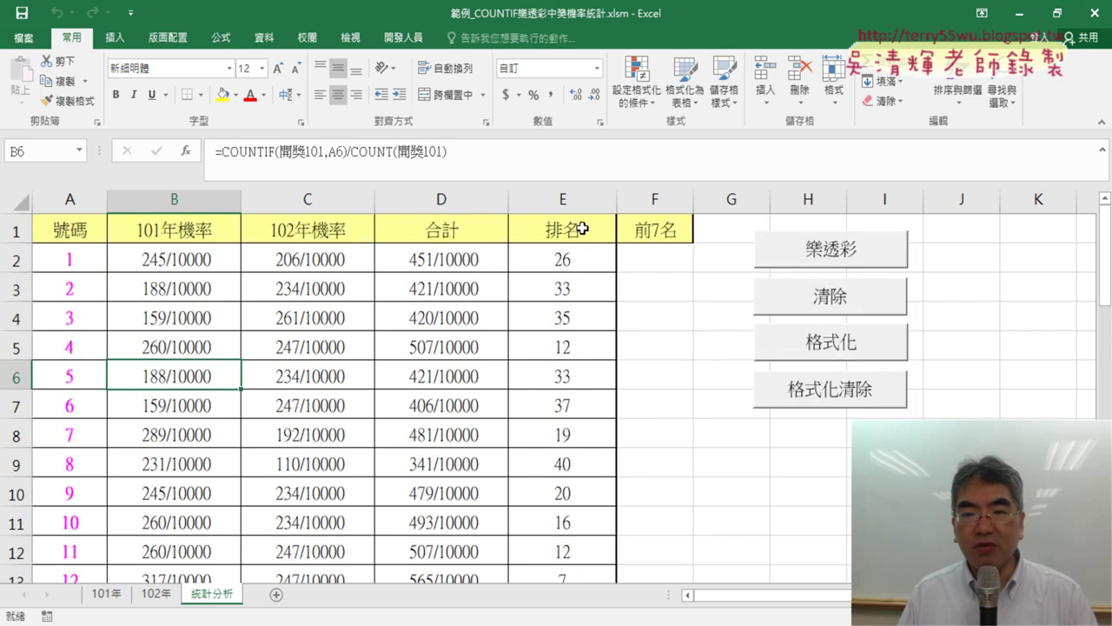
- With the 排名 column E selected, run 格式化 to shade the seven top-ranked numbers yellow
left_click(577, 199)
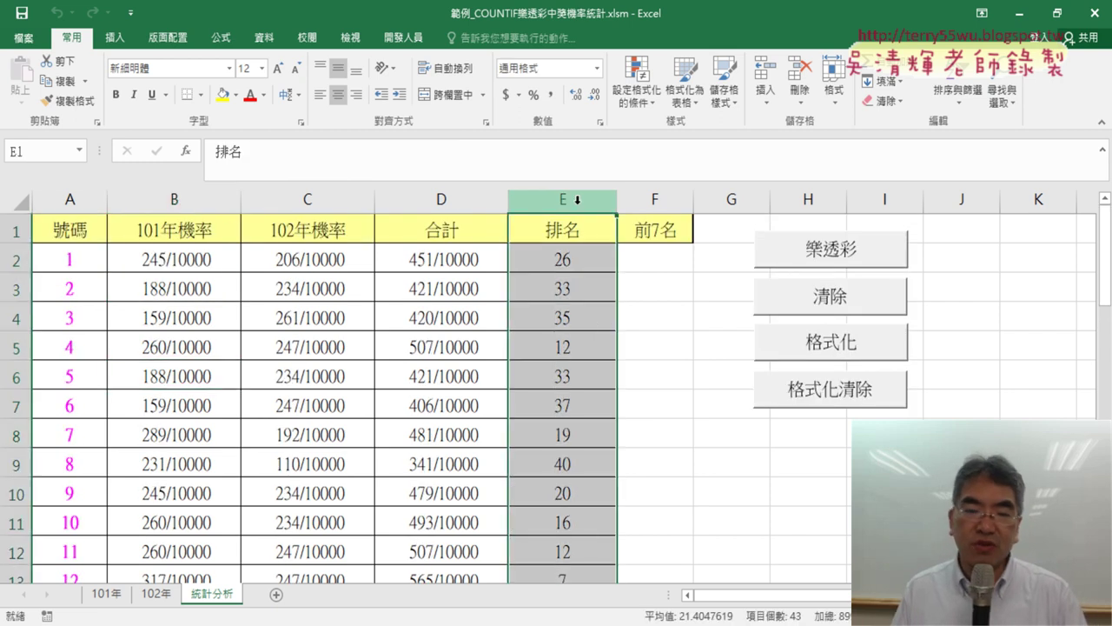
scroll(566, 256, "down", 1)
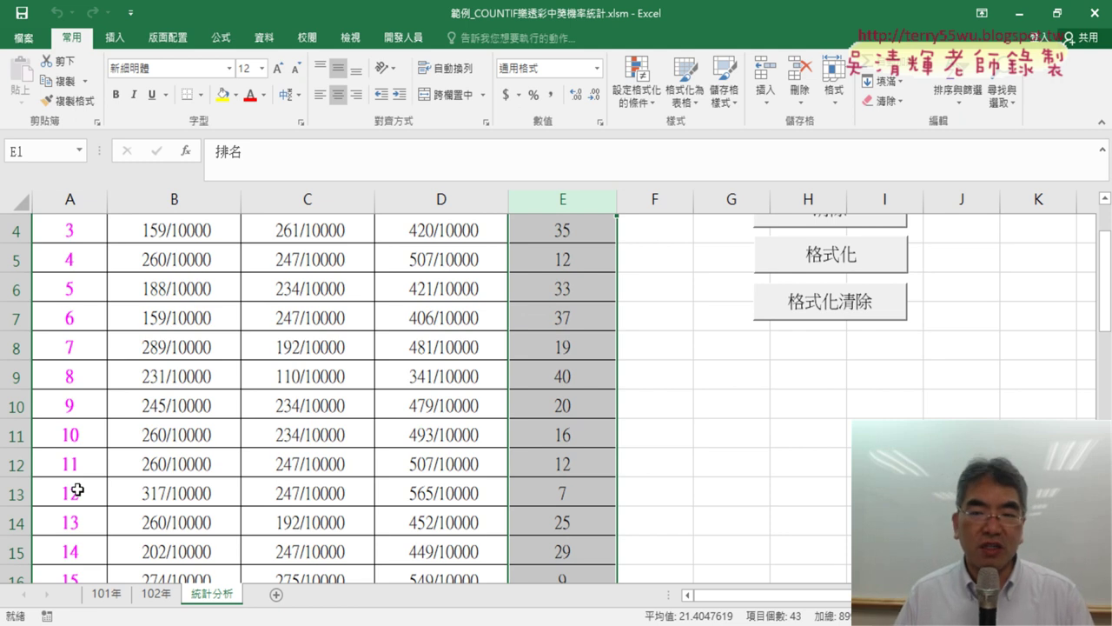
left_click(851, 251)
scroll(135, 361, "down", 4)
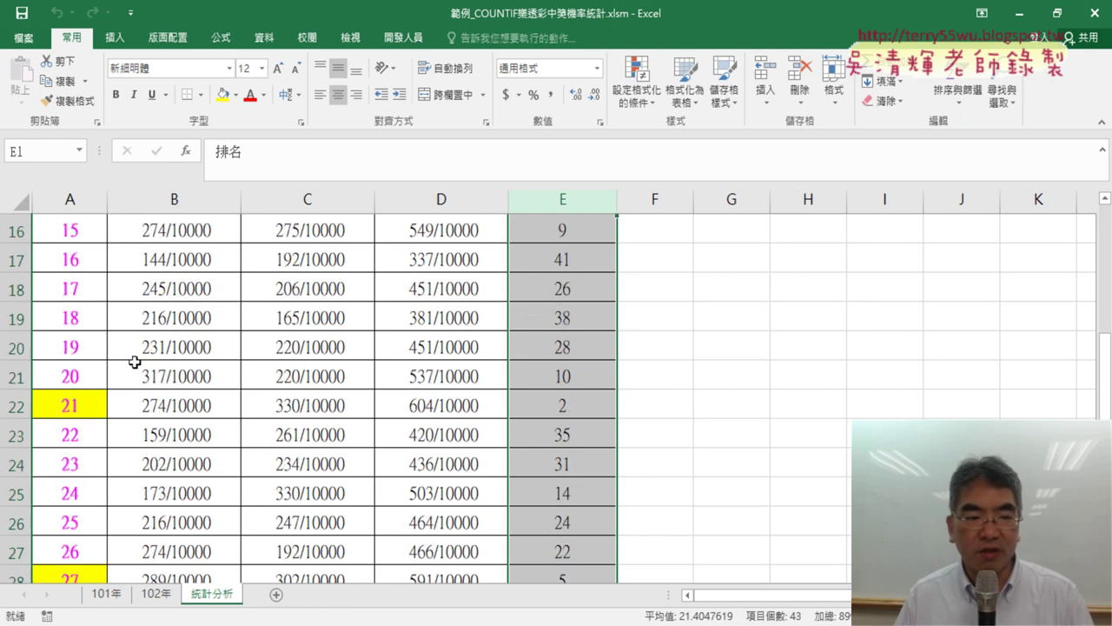
scroll(203, 452, "down", 3)
scroll(203, 452, "up", 8)
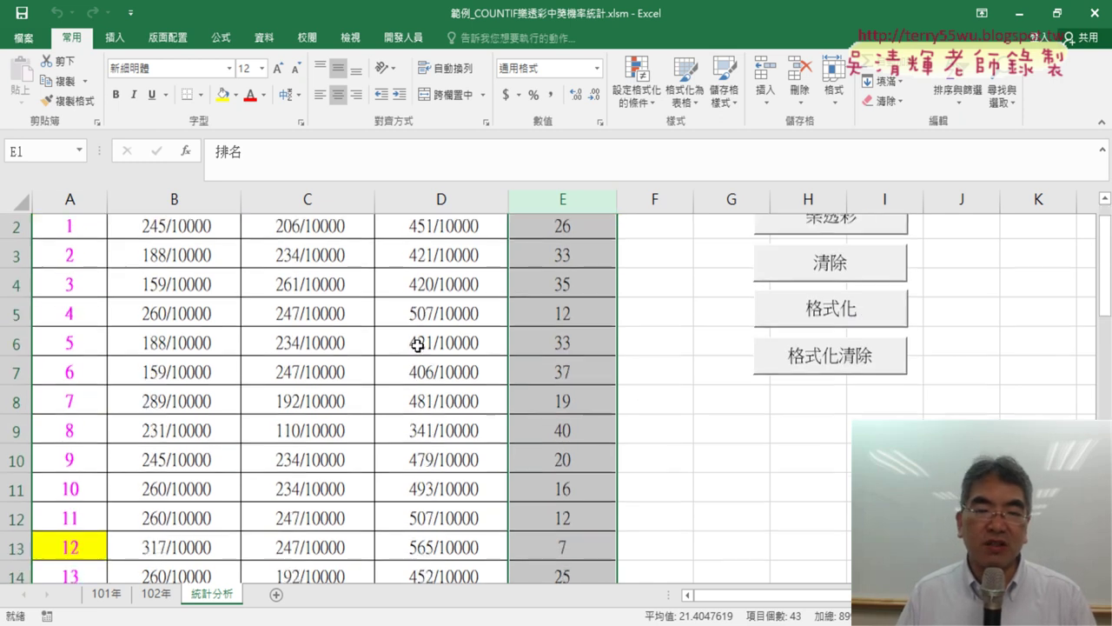
scroll(120, 359, "down", 5)
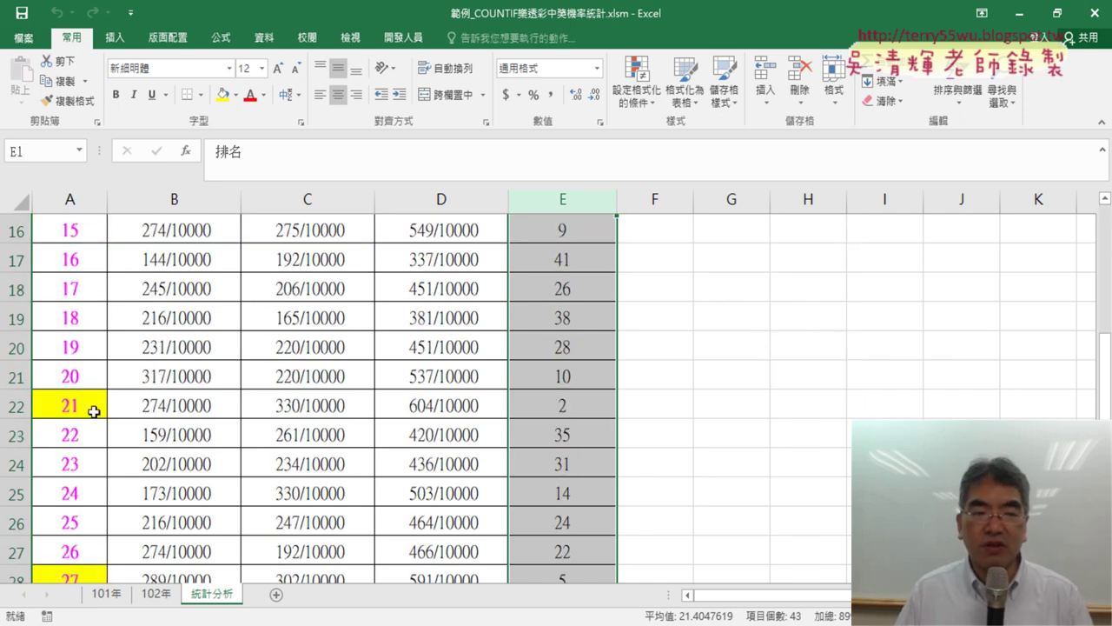
scroll(94, 411, "down", 2)
scroll(94, 411, "down", 1)
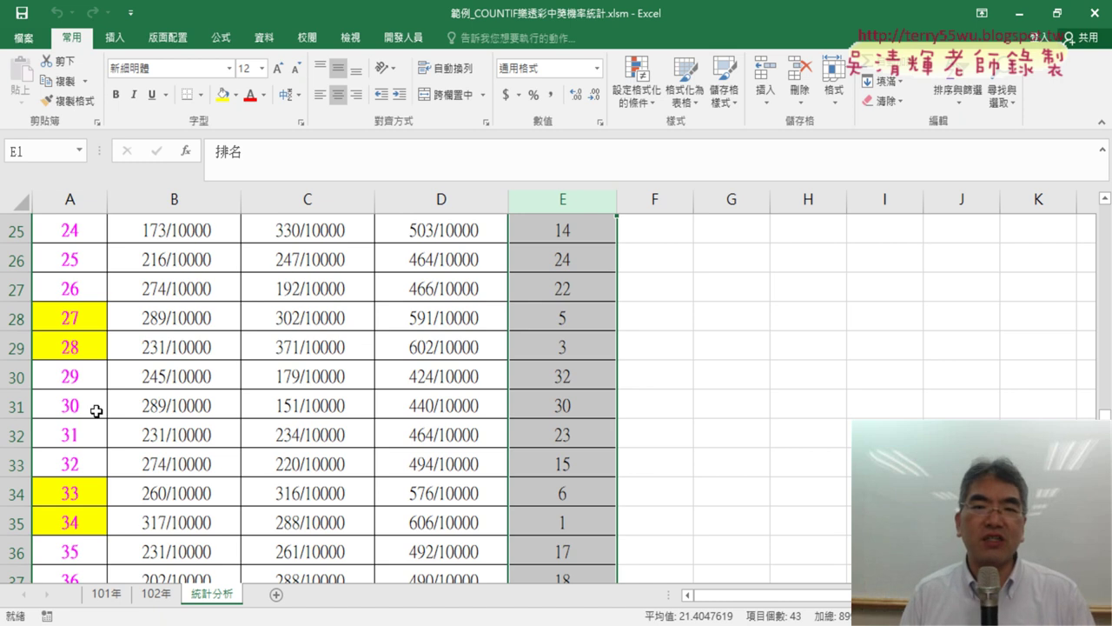
- Review the shaded table and select cells F2 to F9 under 前7名
scroll(95, 410, "up", 4)
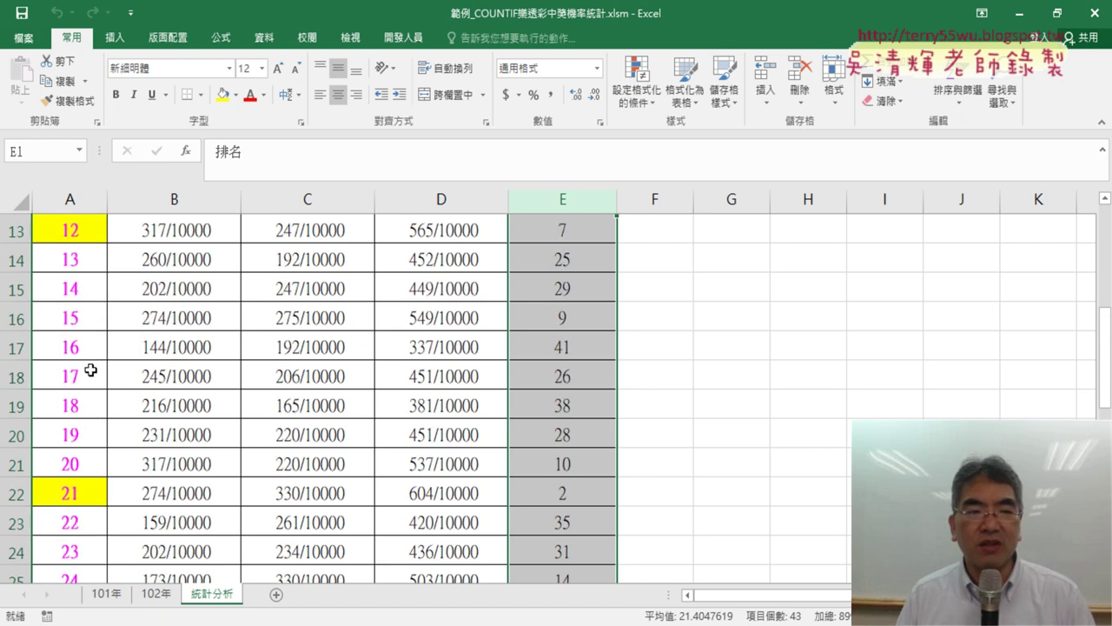
scroll(76, 363, "down", 2)
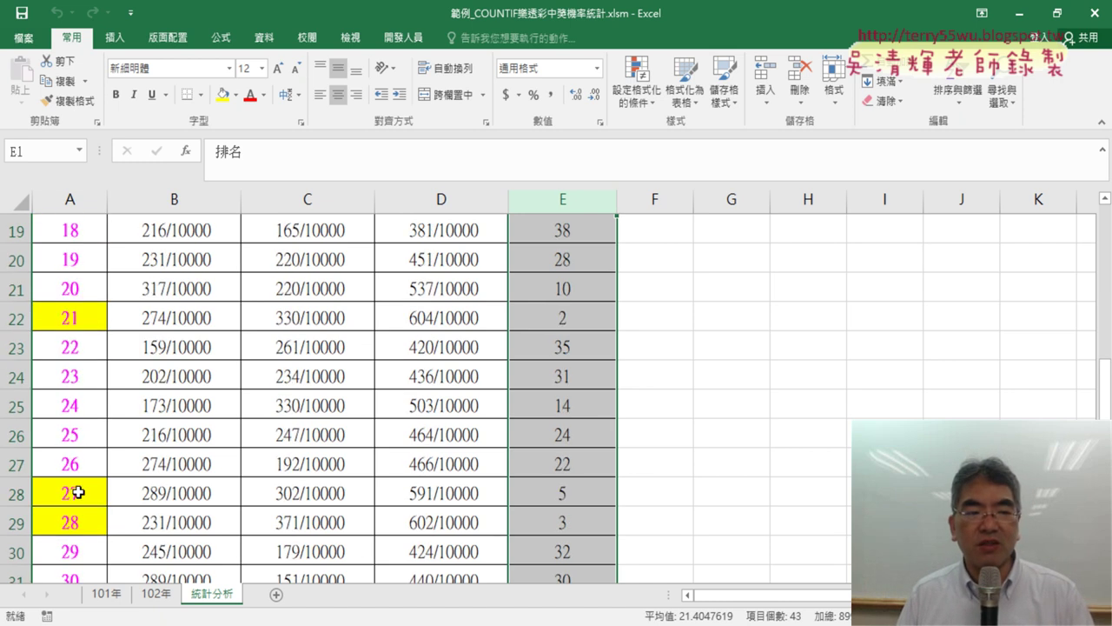
scroll(79, 528, "down", 4)
scroll(84, 527, "down", 4)
scroll(72, 430, "up", 2)
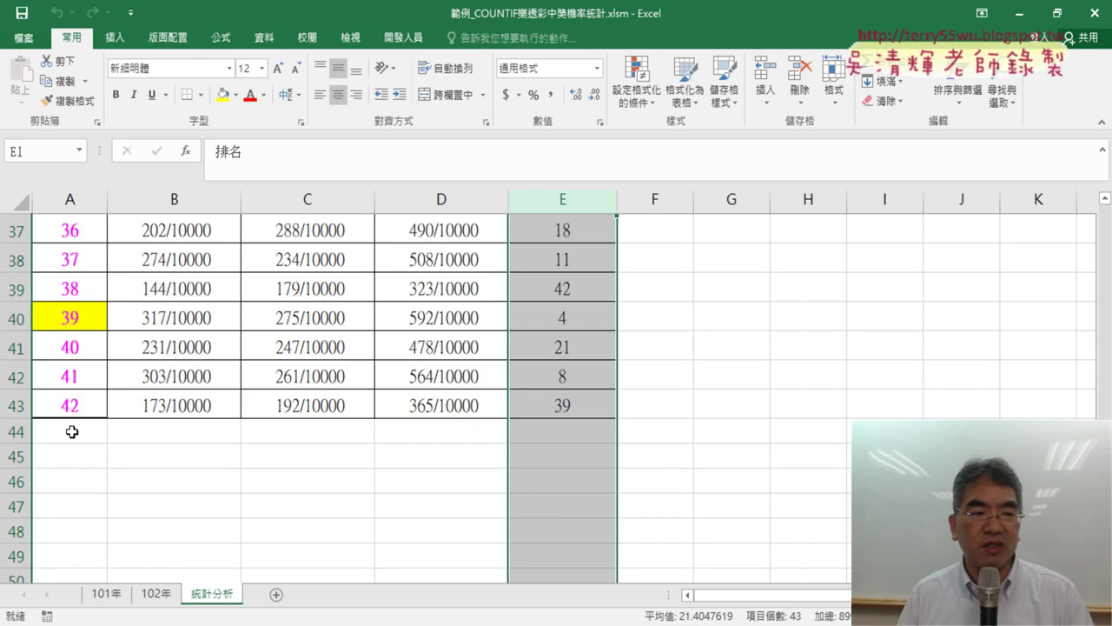
scroll(100, 333, "up", 9)
scroll(405, 437, "up", 3)
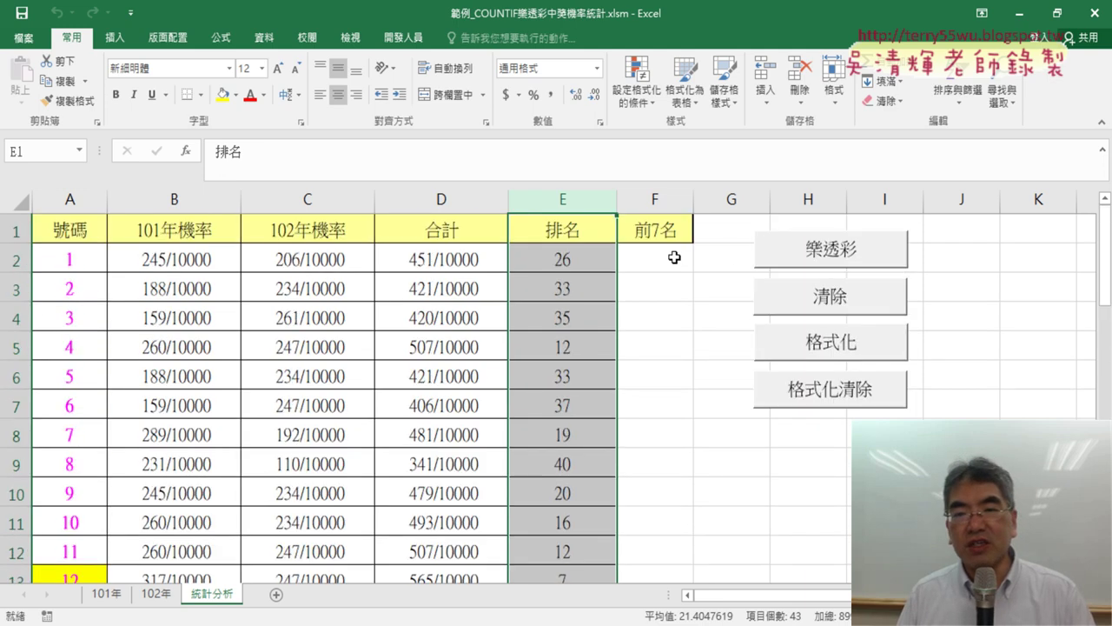
left_click_drag(674, 257, 658, 463)
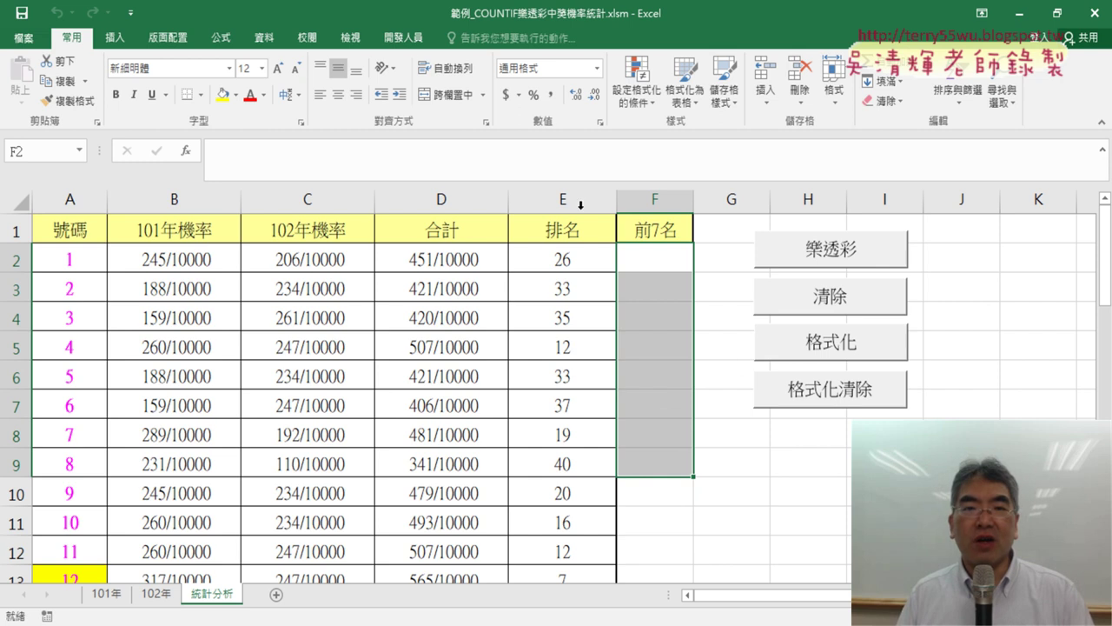
- Run the 前7名 macro from the Visual Basic editor to list the top seven numbers
left_click(404, 38)
left_click(31, 76)
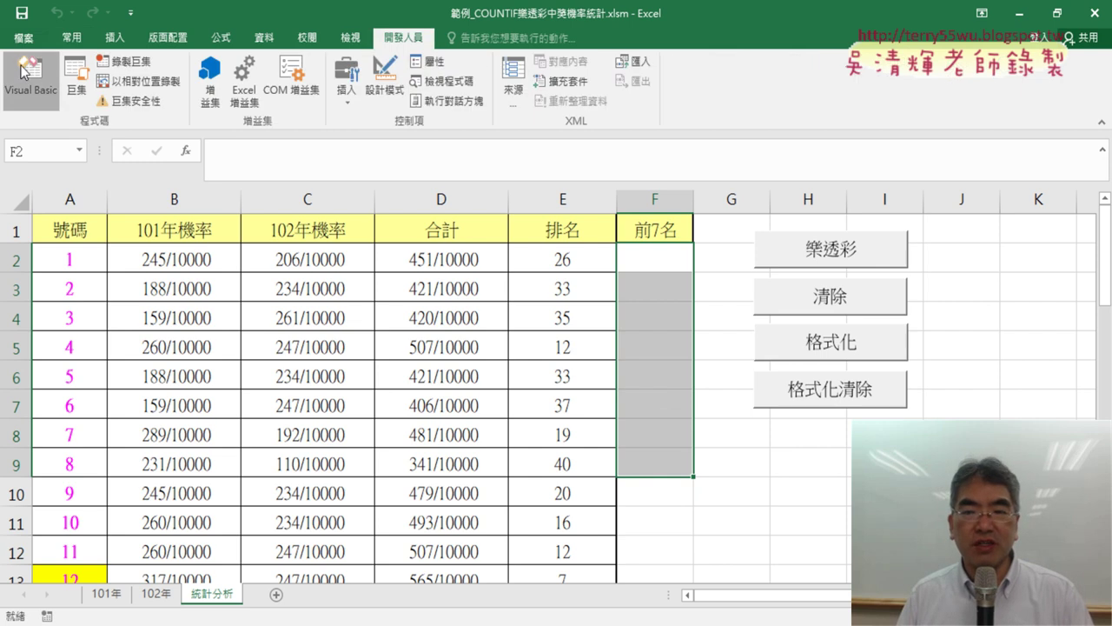
scroll(495, 451, "down", 2)
scroll(495, 451, "down", 1)
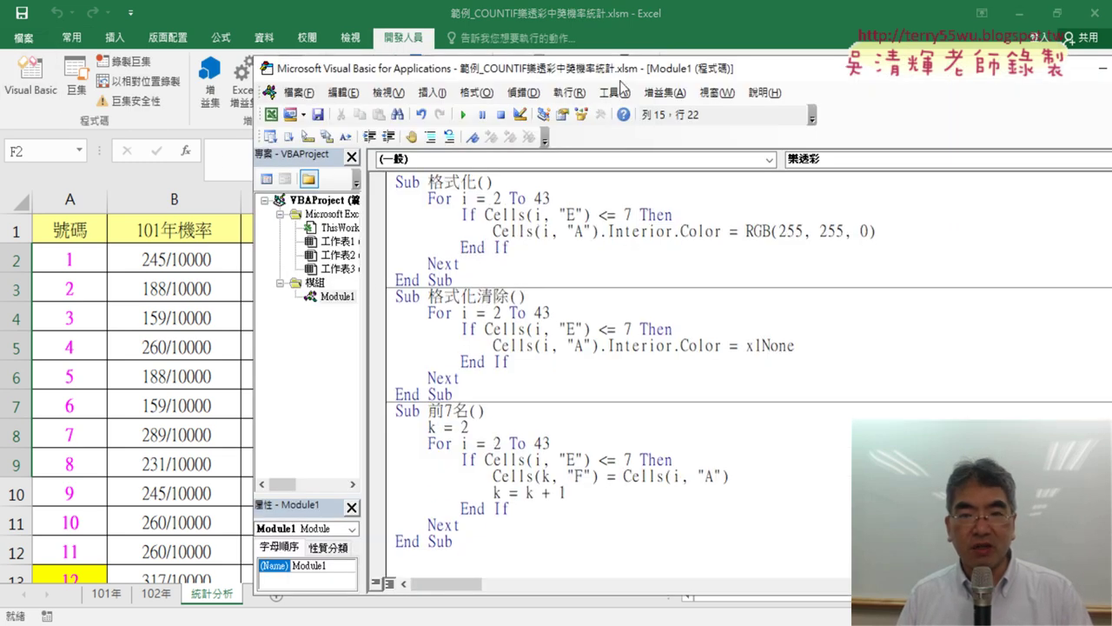
left_click_drag(620, 75, 1056, 80)
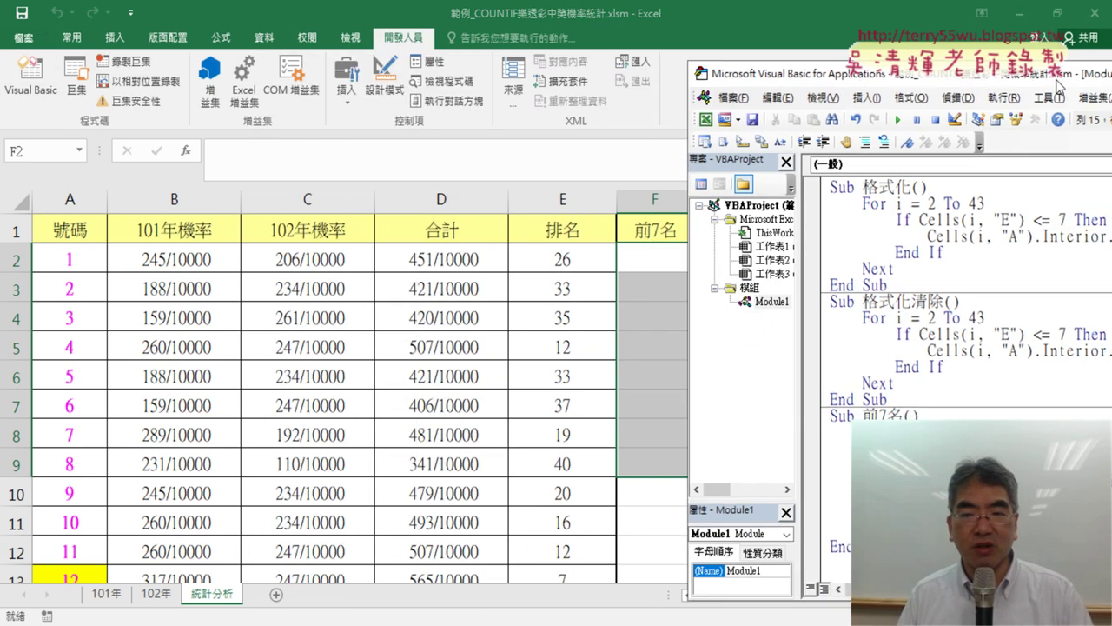
left_click(1024, 414)
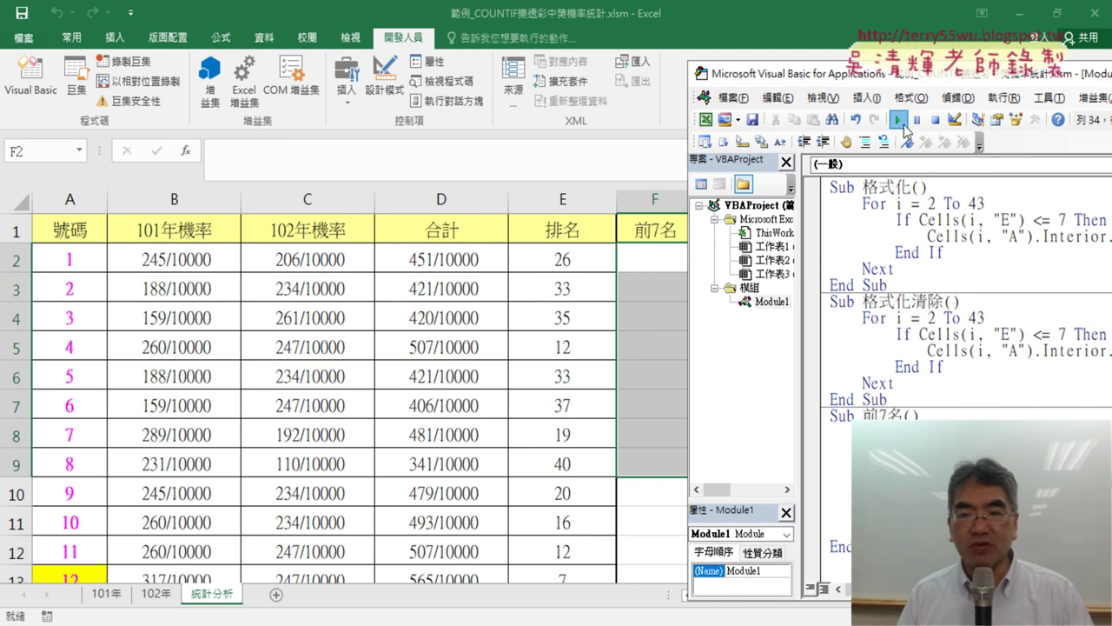
left_click(898, 119)
- Shift the code editor to check column F and select the 格式化 macro code
left_click_drag(852, 75, 882, 75)
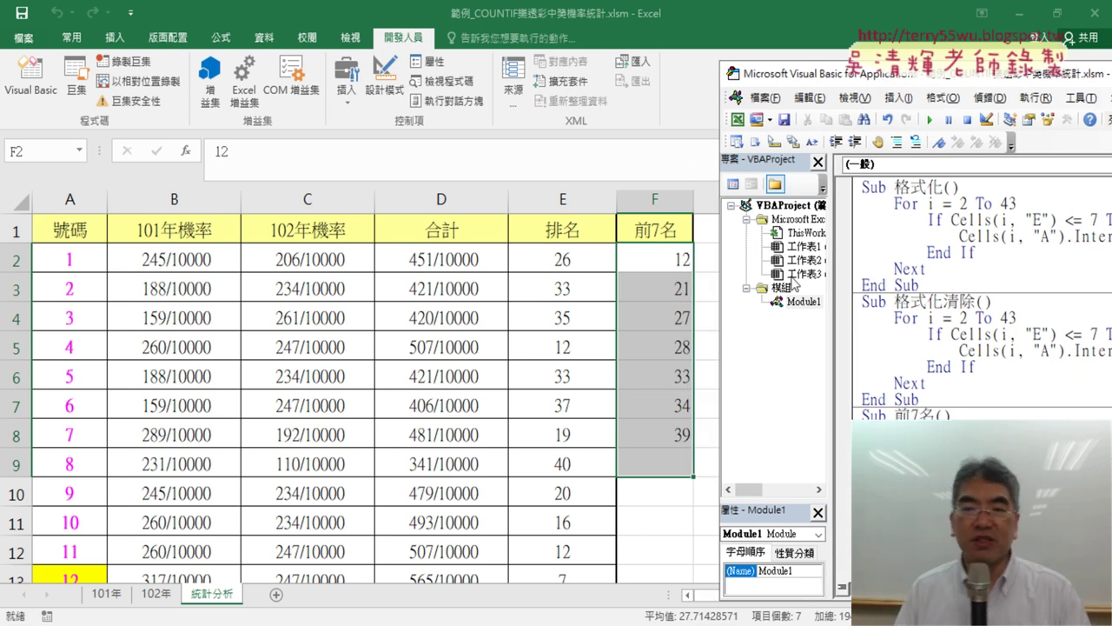
left_click_drag(914, 76, 887, 77)
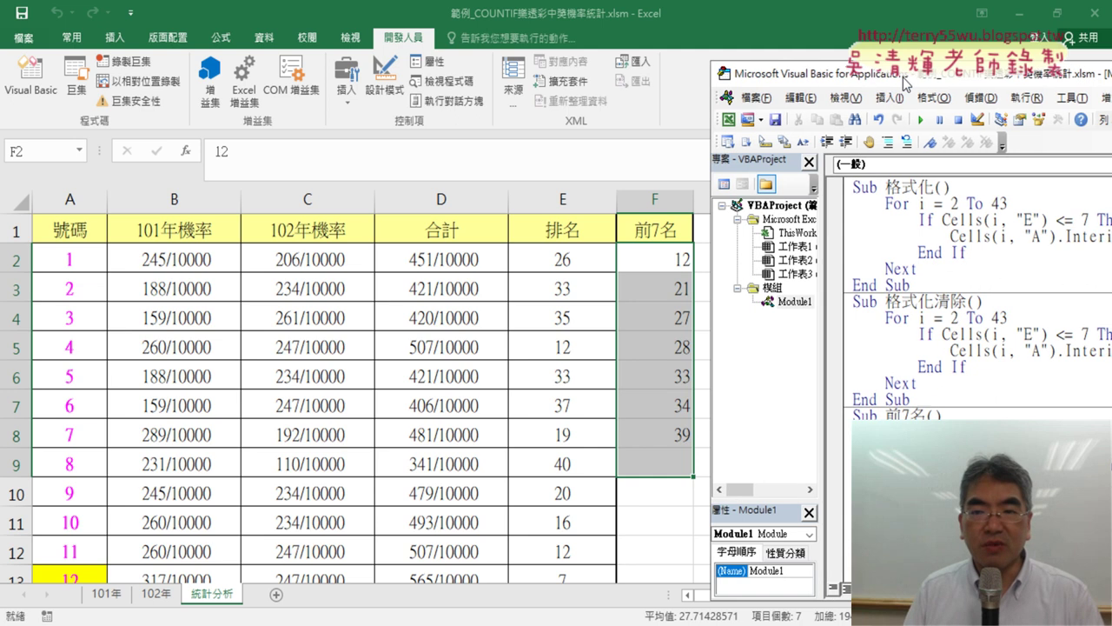
left_click_drag(891, 285, 834, 185)
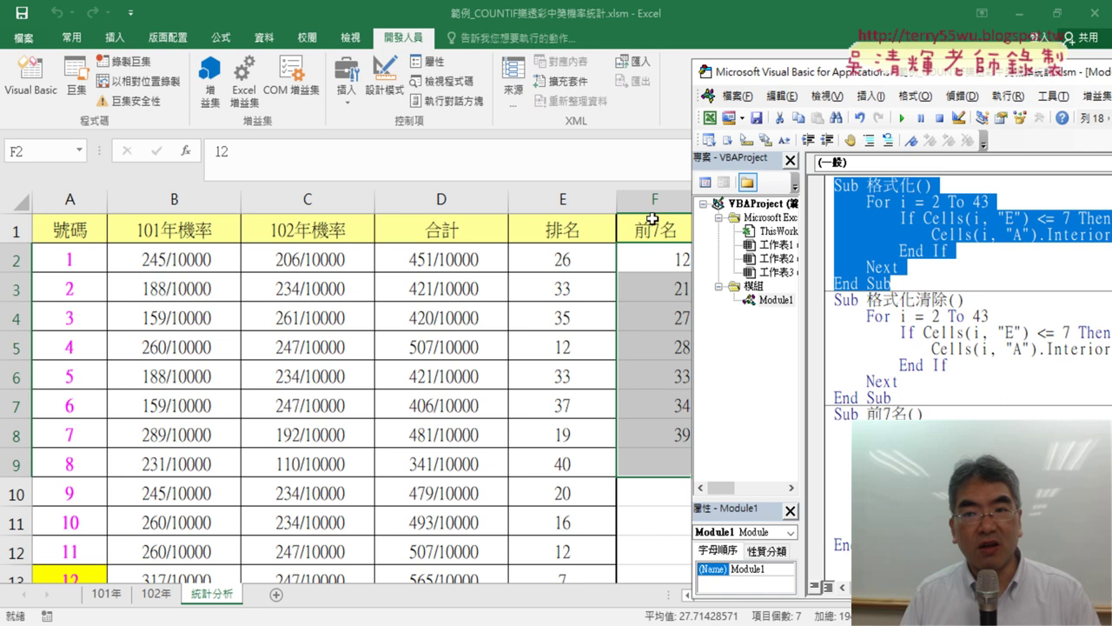
left_click_drag(839, 73, 320, 41)
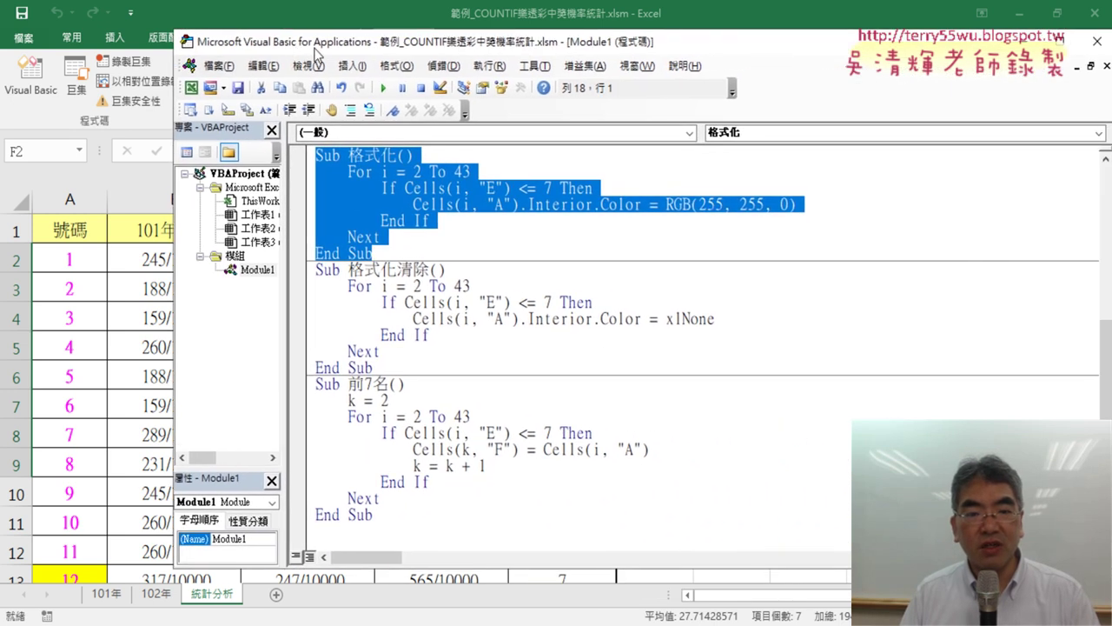
left_click(509, 222)
left_click_drag(418, 204, 807, 205)
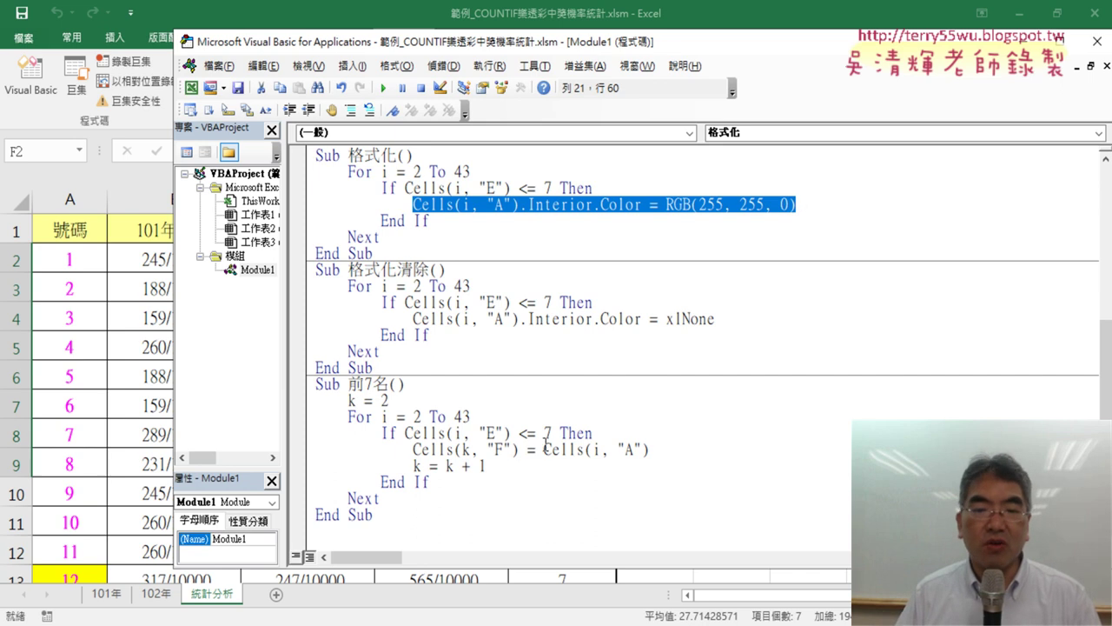
left_click_drag(597, 458, 541, 456)
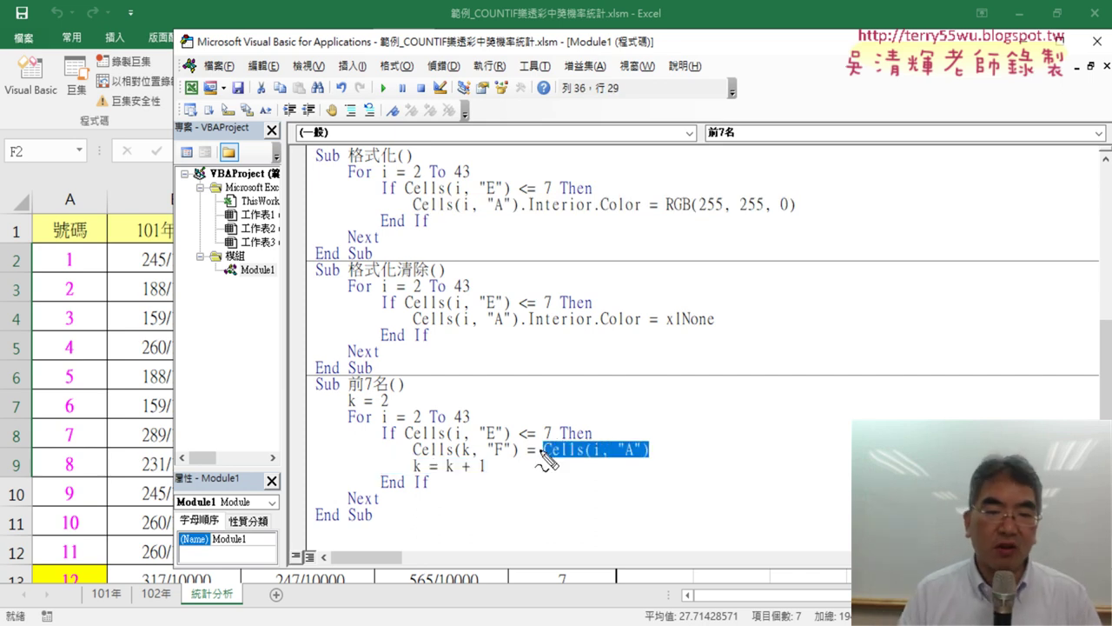
mouse_move(63, 587)
left_mouse_down()
mouse_move(104, 598)
mouse_move(90, 555)
mouse_move(261, 278)
mouse_move(392, 258)
mouse_move(408, 276)
left_mouse_up()
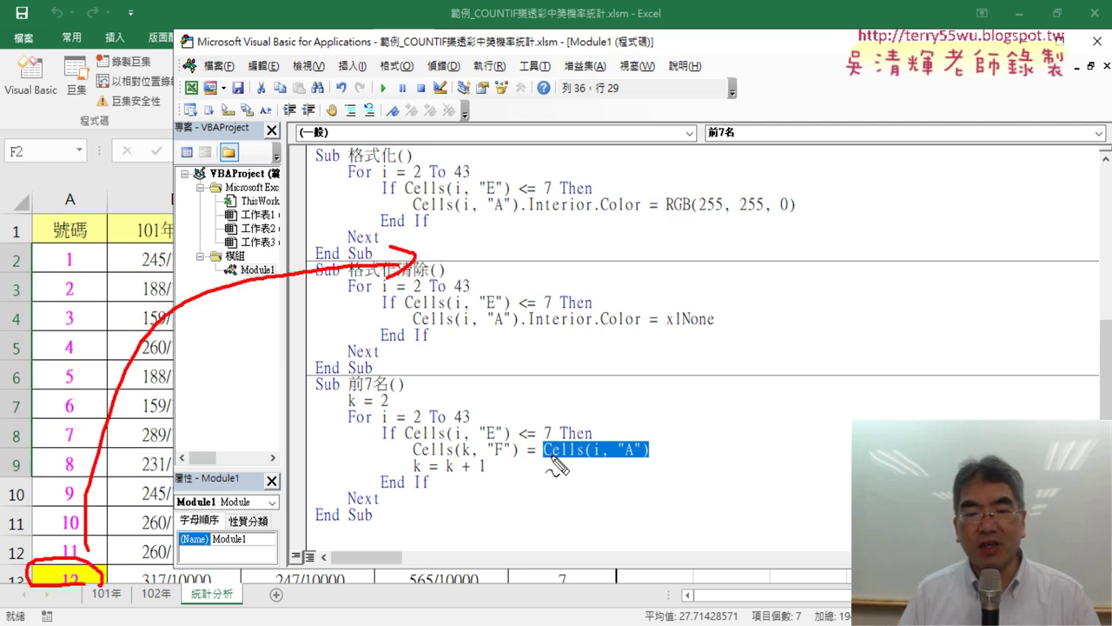
left_click_drag(546, 461, 653, 465)
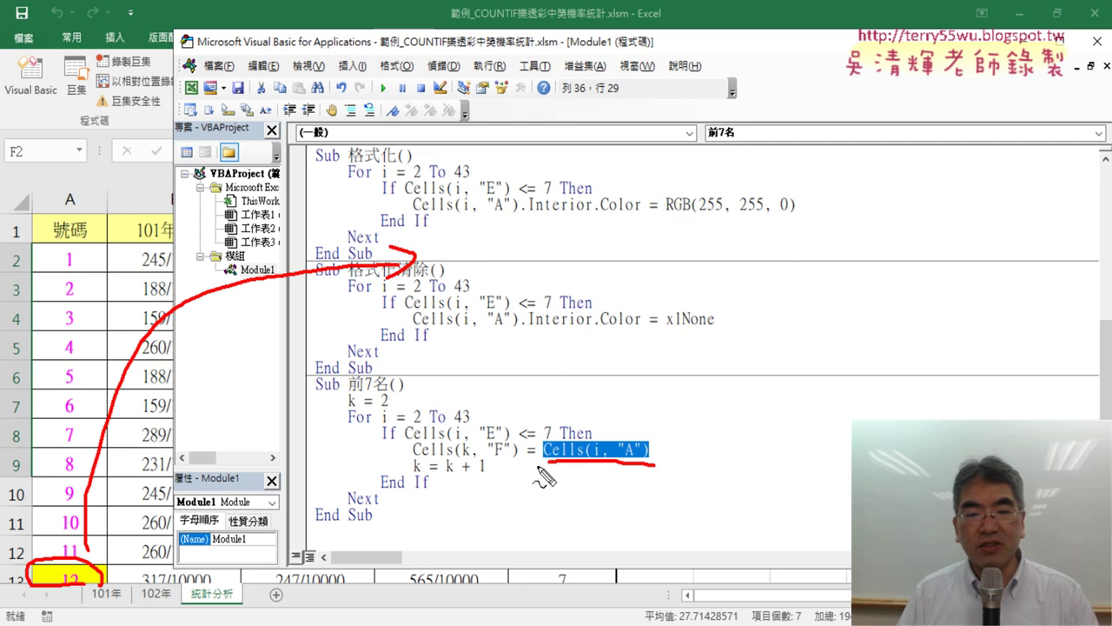
left_click_drag(535, 466, 435, 459)
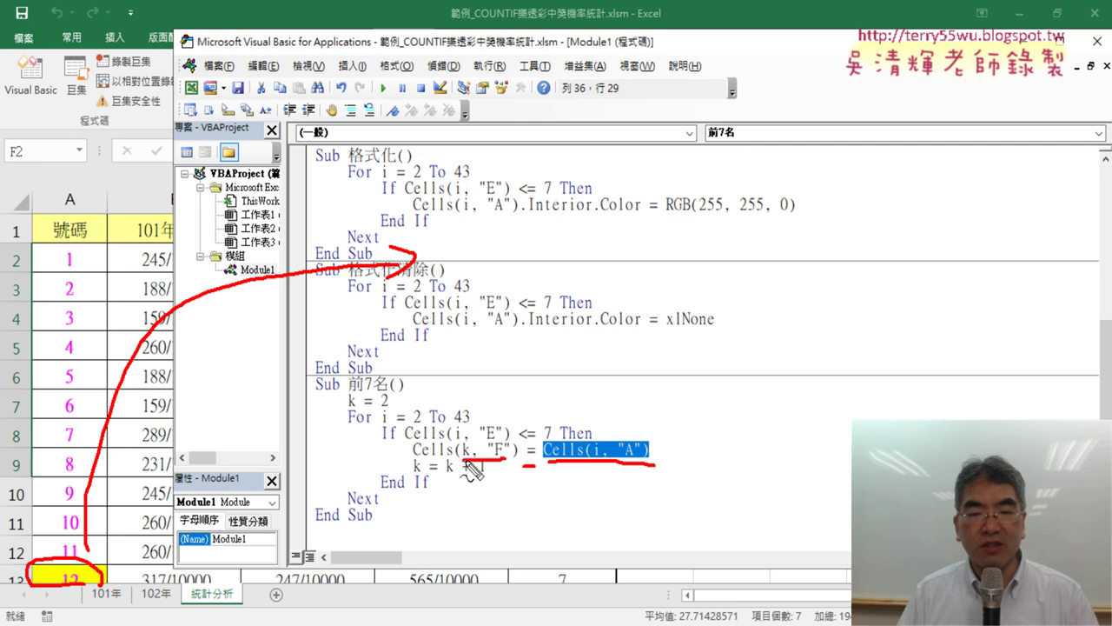
mouse_move(606, 432)
left_mouse_down()
mouse_move(502, 439)
mouse_move(514, 429)
left_mouse_up()
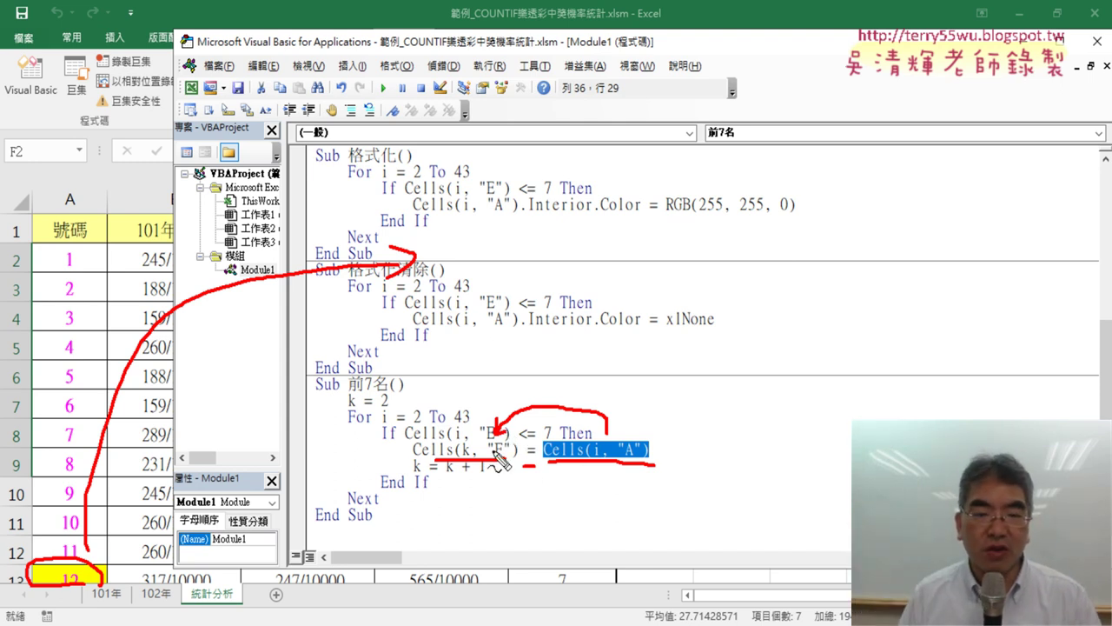
left_click_drag(393, 415, 349, 418)
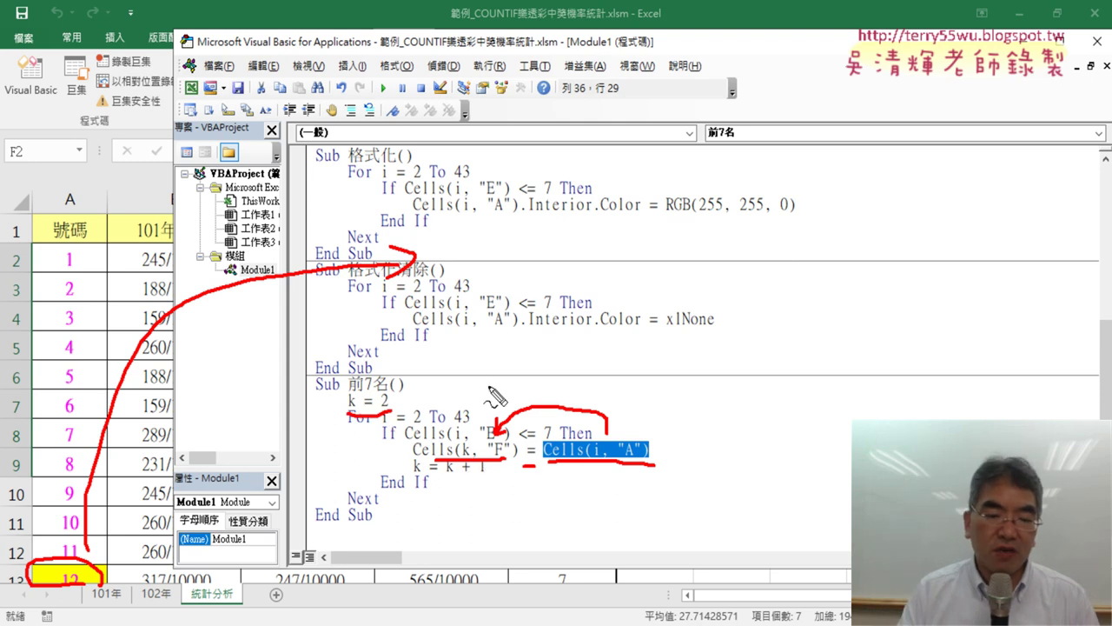
key("Escape")
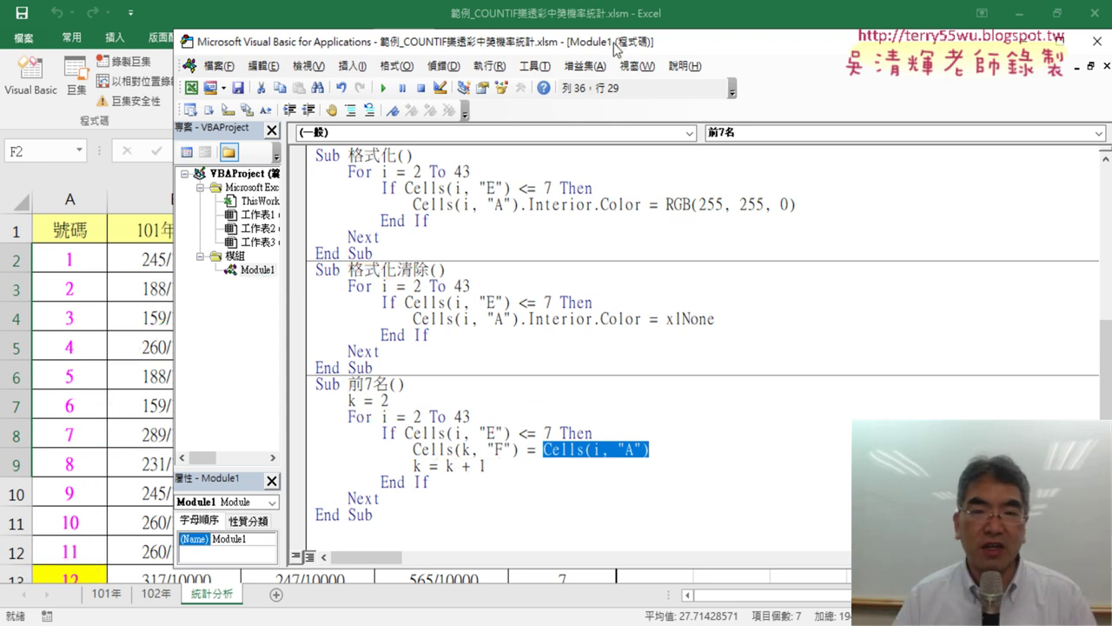
- Resize the VBA editor beside columns E–F and highlight the k = 2 and k = k + 1 lines
mouse_move(615, 48)
left_mouse_down()
mouse_move(908, 19)
mouse_move(458, 34)
left_mouse_up()
left_click_drag(953, 209, 614, 209)
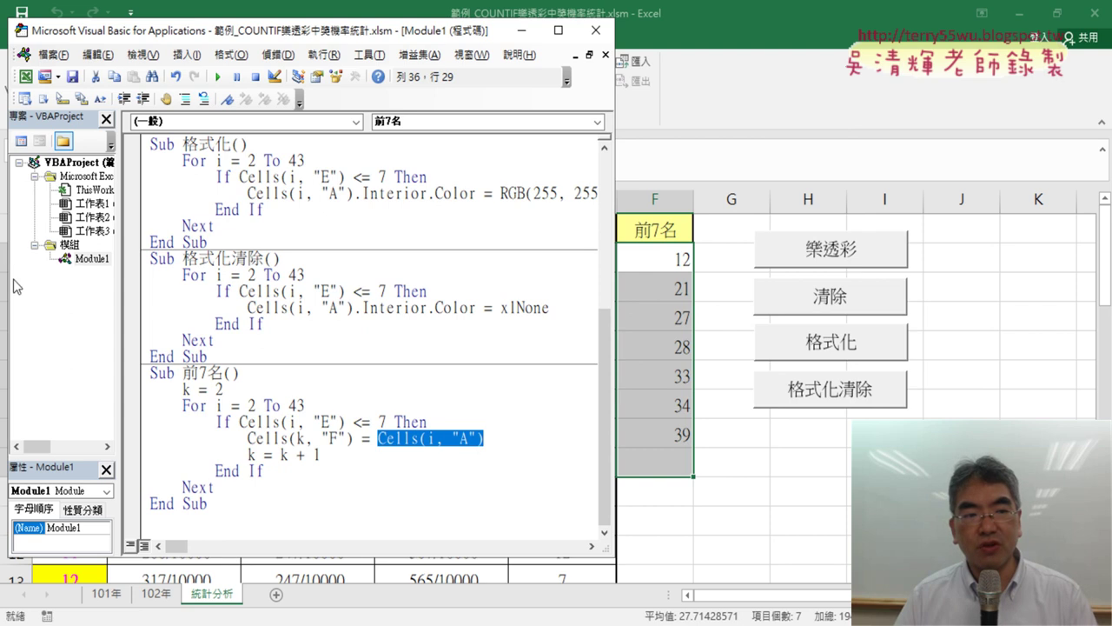
left_click_drag(7, 276, 34, 274)
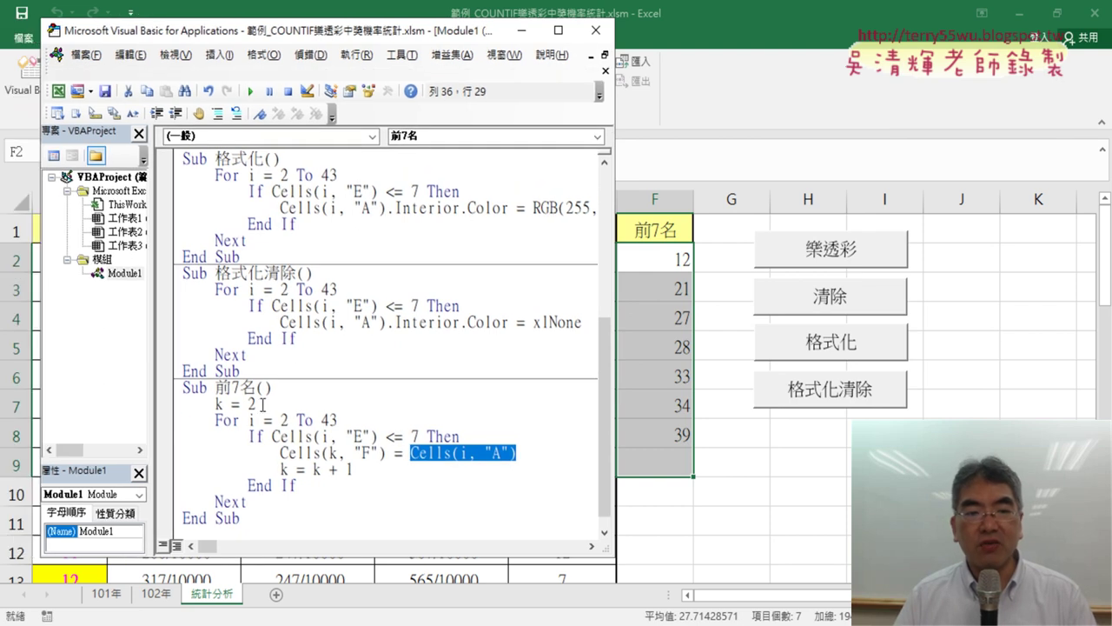
left_click_drag(263, 404, 169, 404)
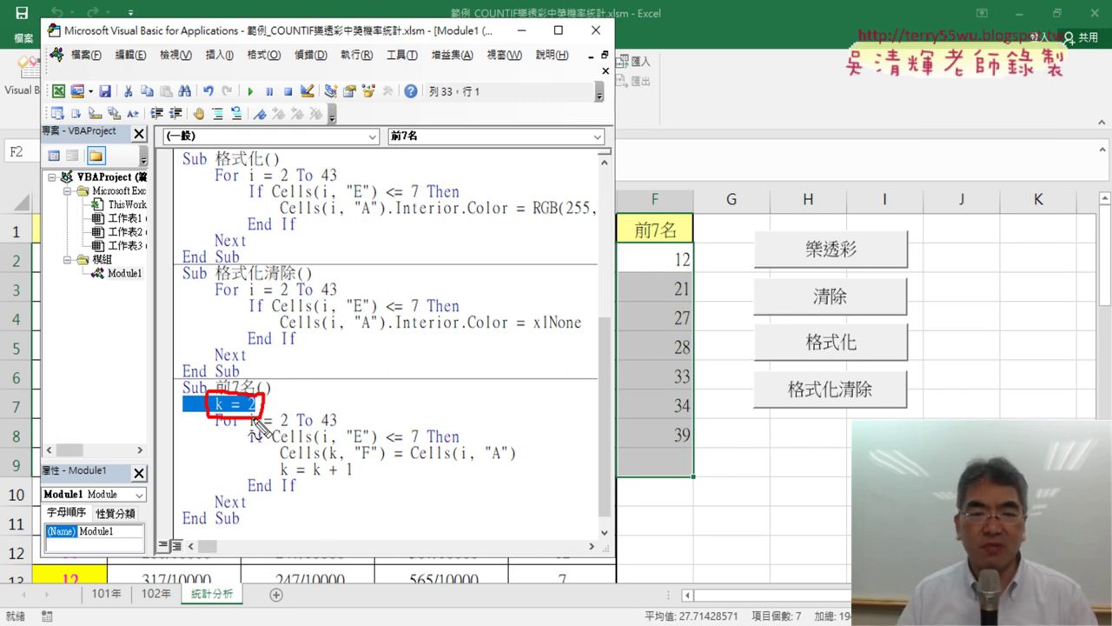
mouse_move(363, 489)
left_mouse_down()
mouse_move(283, 483)
mouse_move(271, 463)
mouse_move(365, 461)
mouse_move(372, 492)
mouse_move(348, 452)
mouse_move(346, 465)
left_mouse_up()
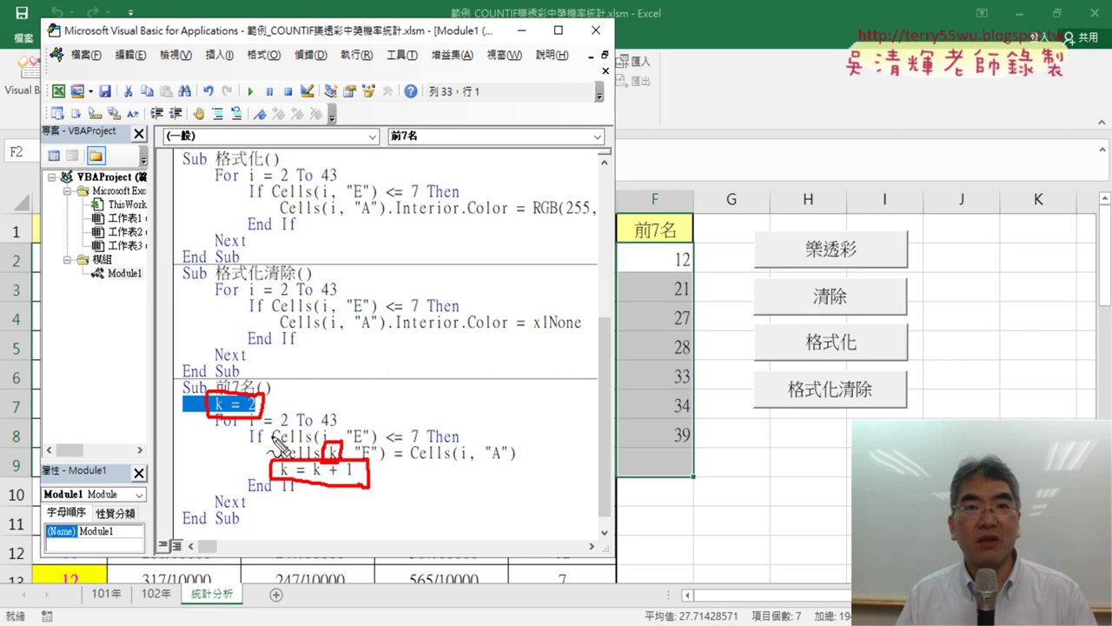
key("Escape")
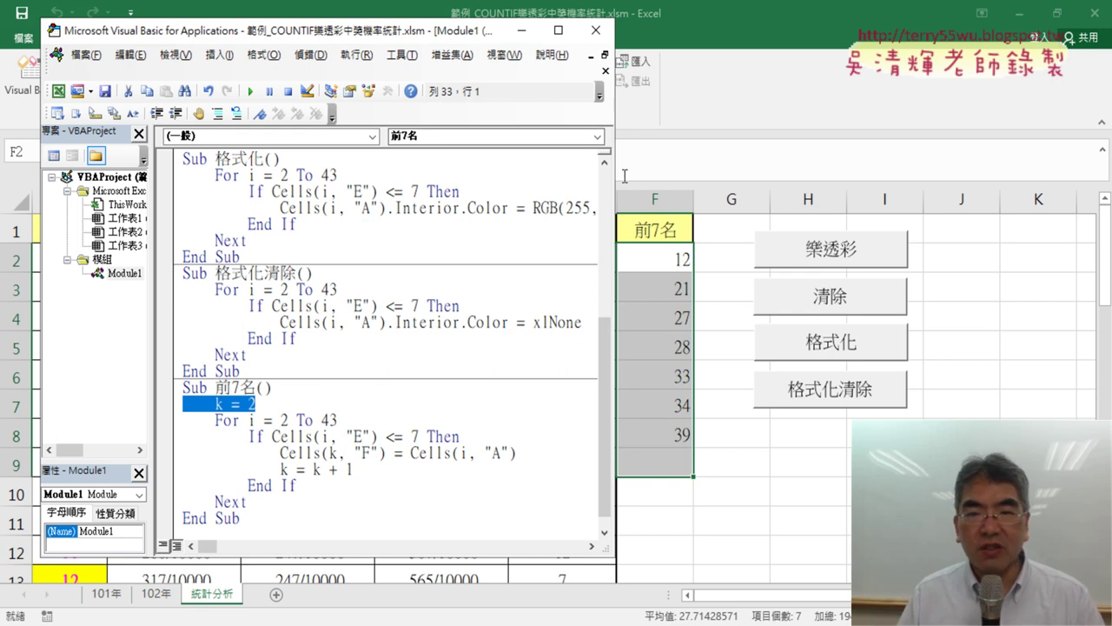
left_click_drag(614, 165, 525, 167)
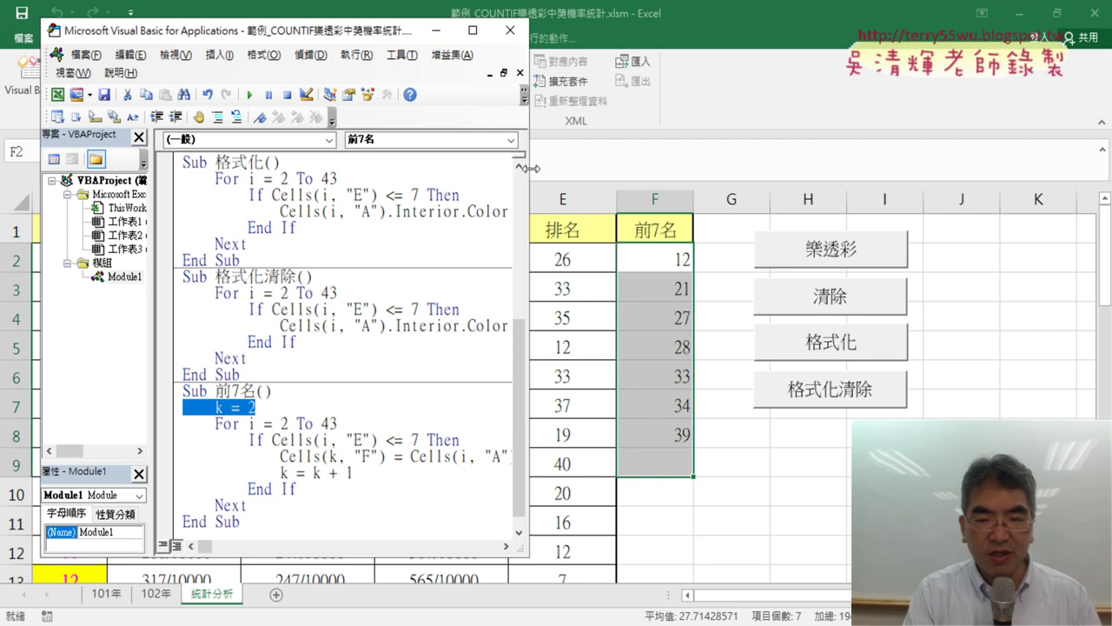
- Number the 前7名 results 1, 2 … 7 with pen marks, clear them, and bring the sheet forward
mouse_move(683, 282)
left_mouse_down()
mouse_move(662, 260)
mouse_move(681, 288)
left_mouse_up()
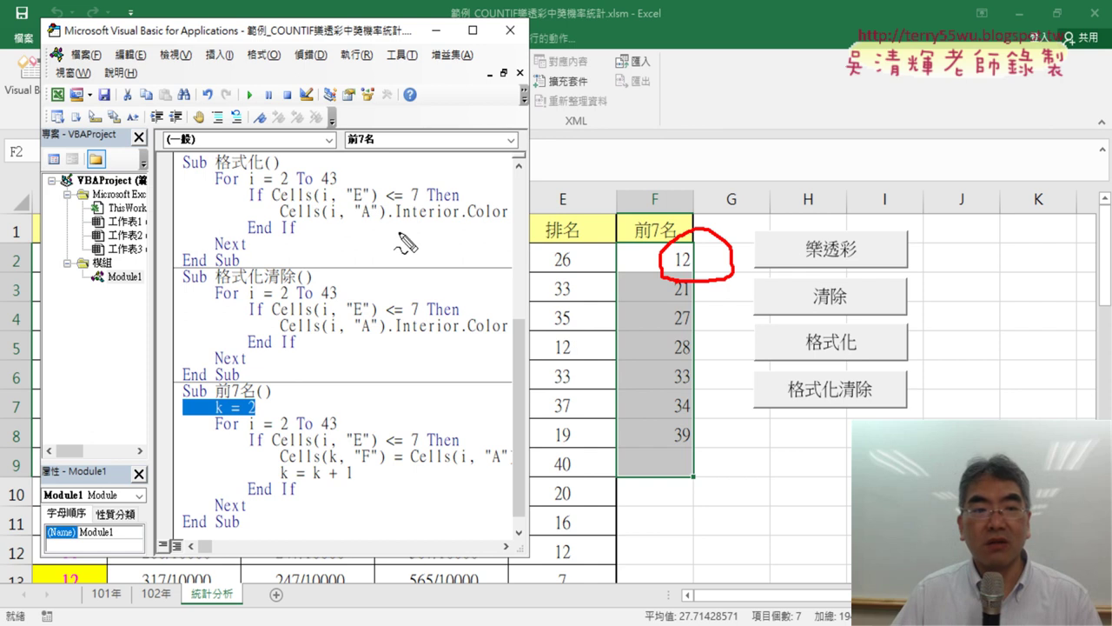
left_click_drag(11, 276, 18, 263)
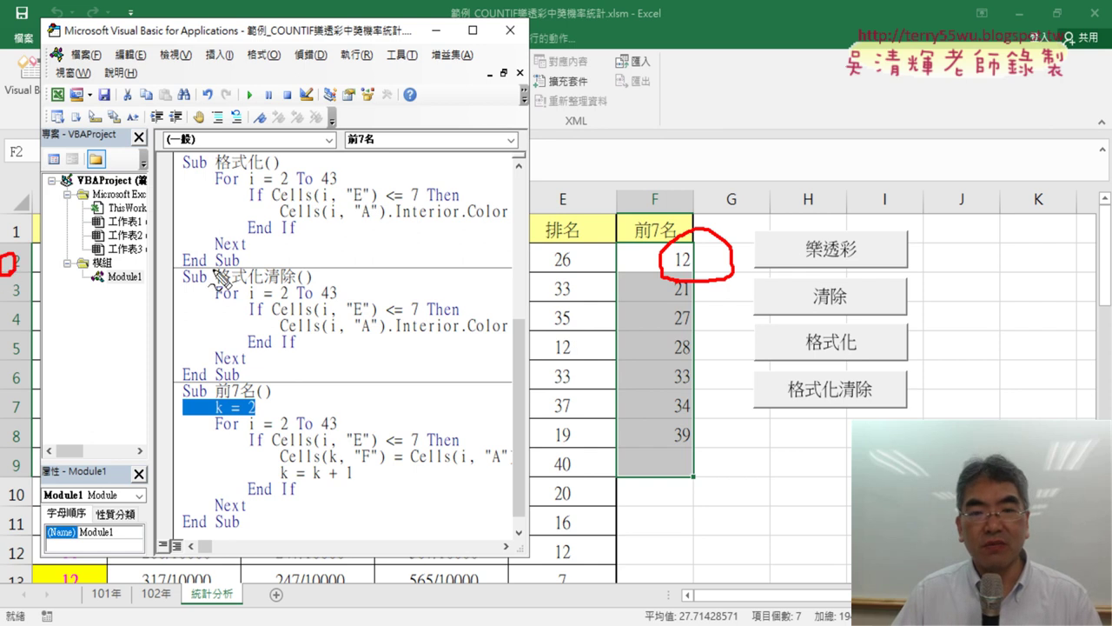
left_click_drag(754, 252, 750, 275)
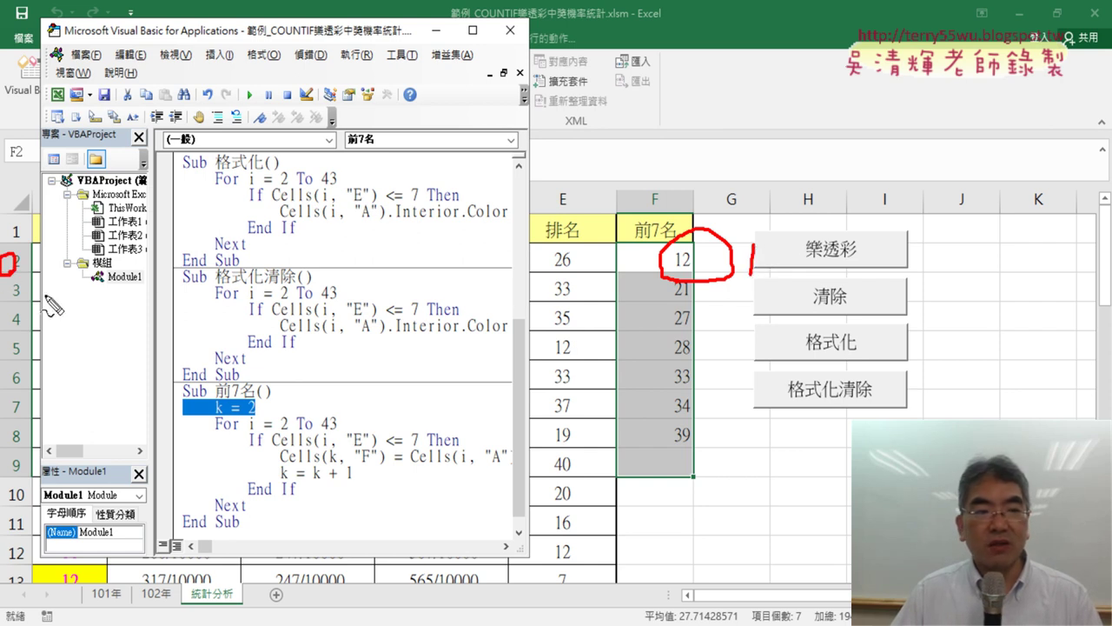
left_click_drag(18, 283, 15, 304)
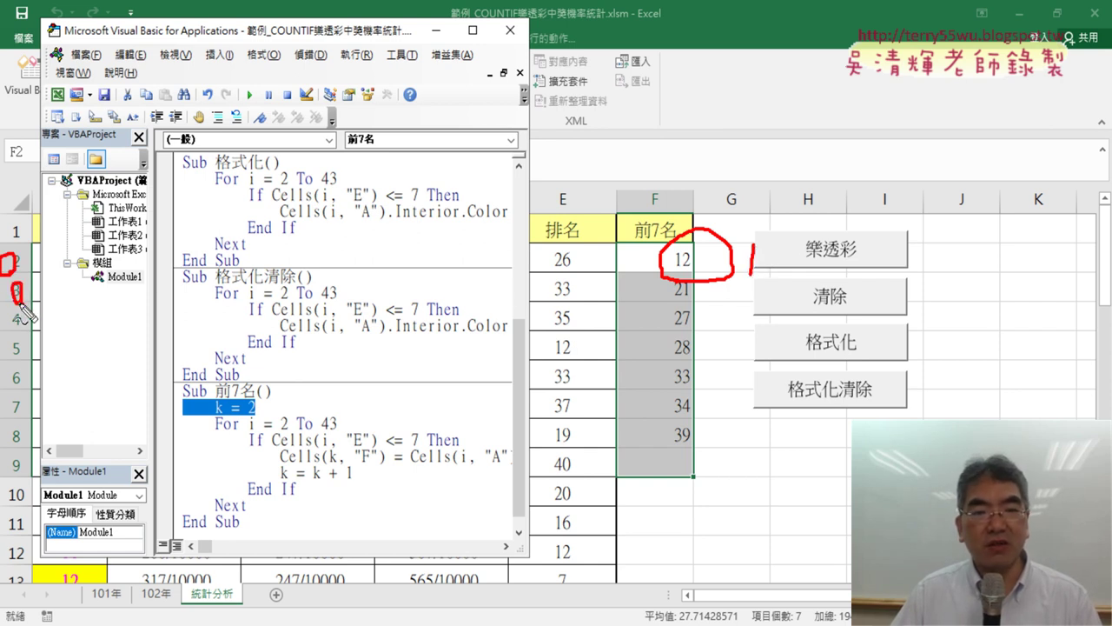
left_click_drag(735, 282, 755, 292)
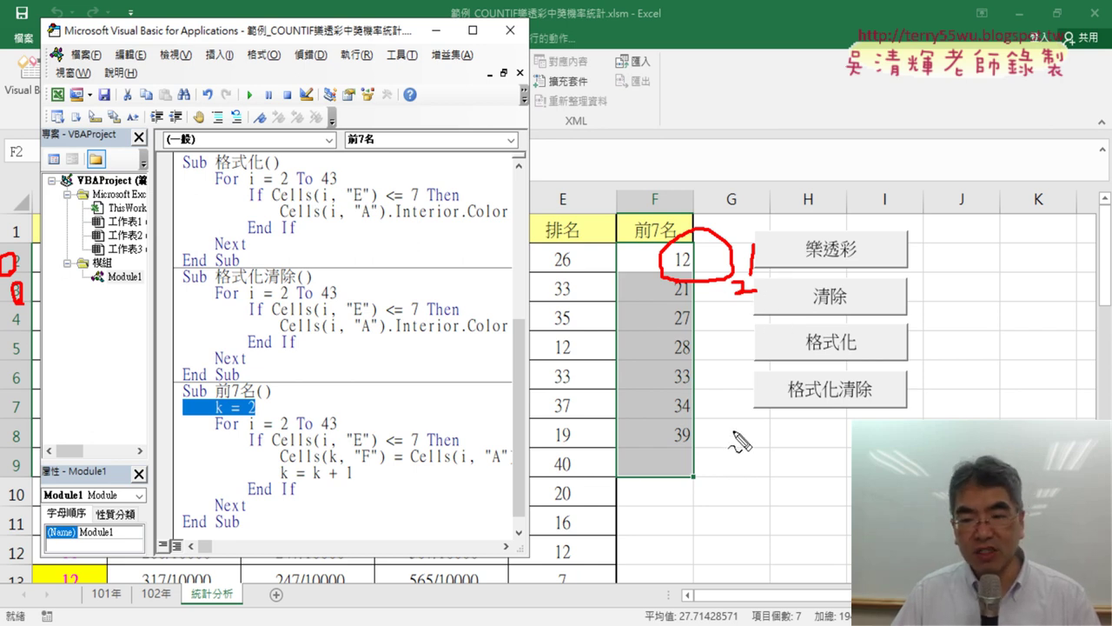
left_click_drag(732, 422, 741, 447)
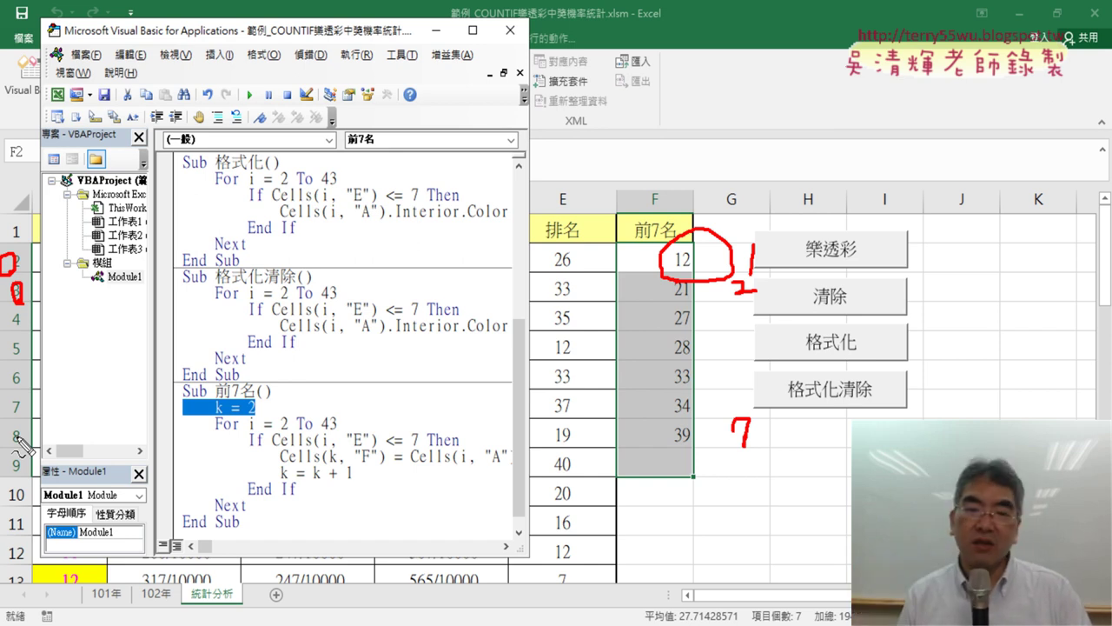
key("Escape")
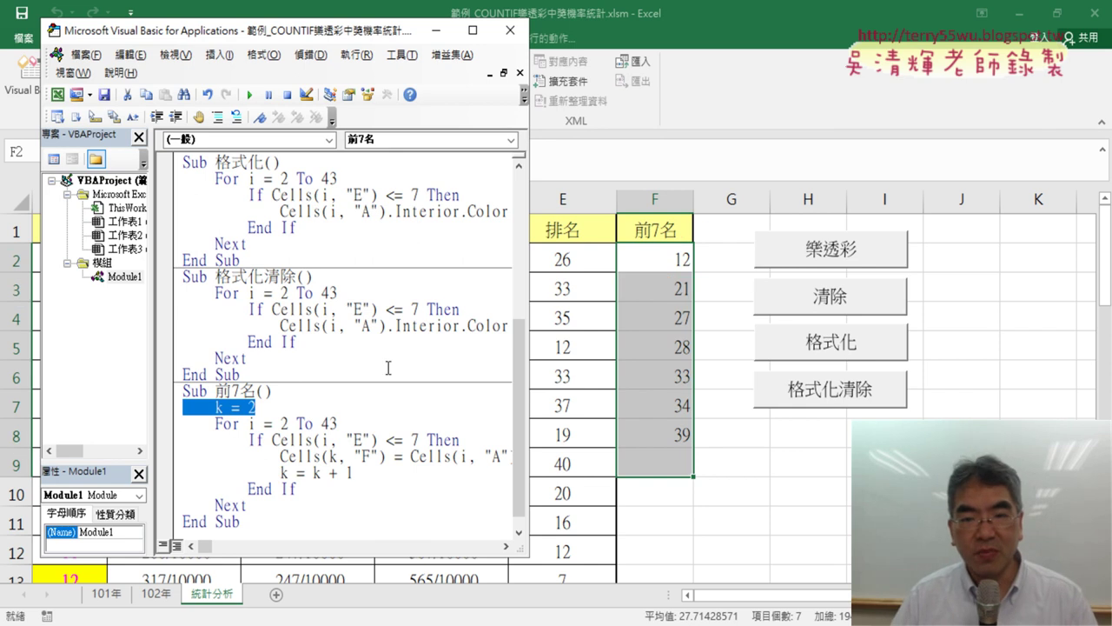
left_click(569, 259)
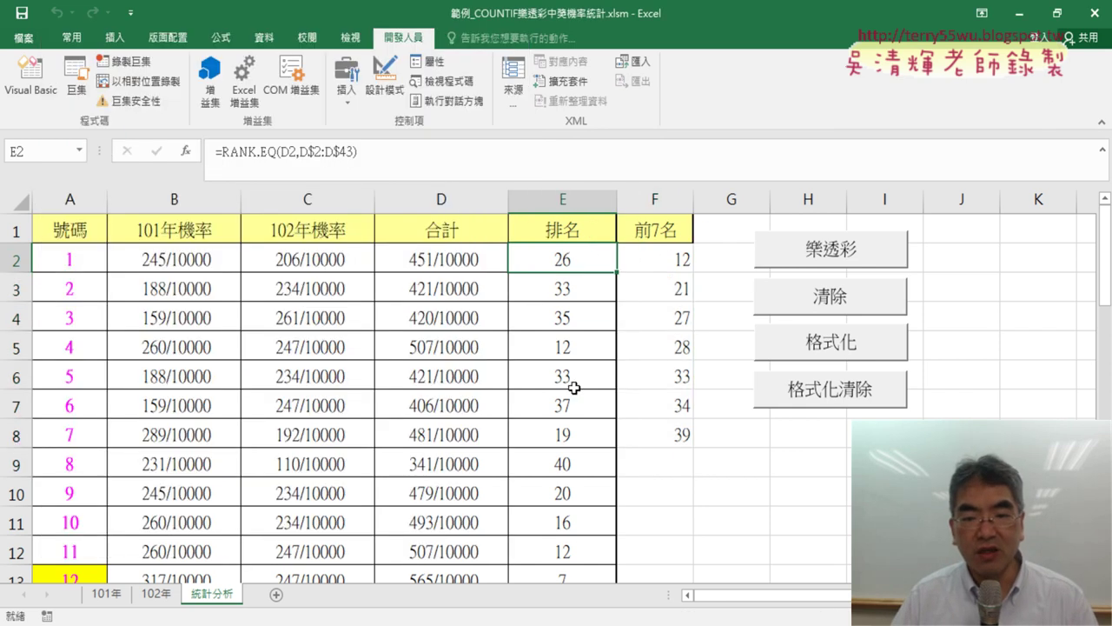
left_click(576, 573)
scroll(536, 542, "down", 1)
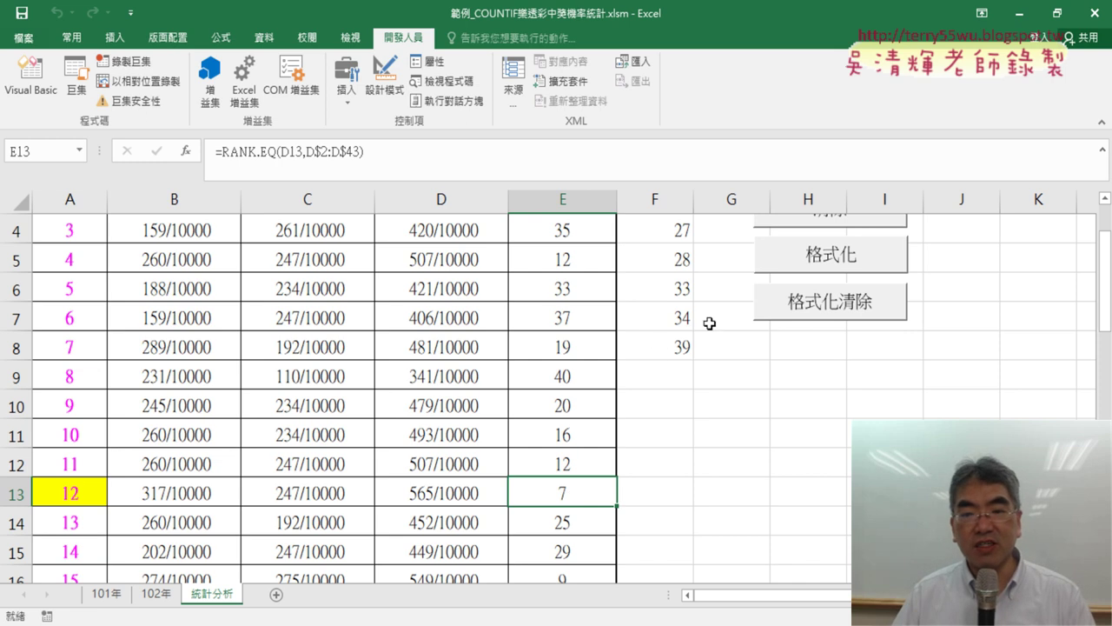
left_click(673, 346)
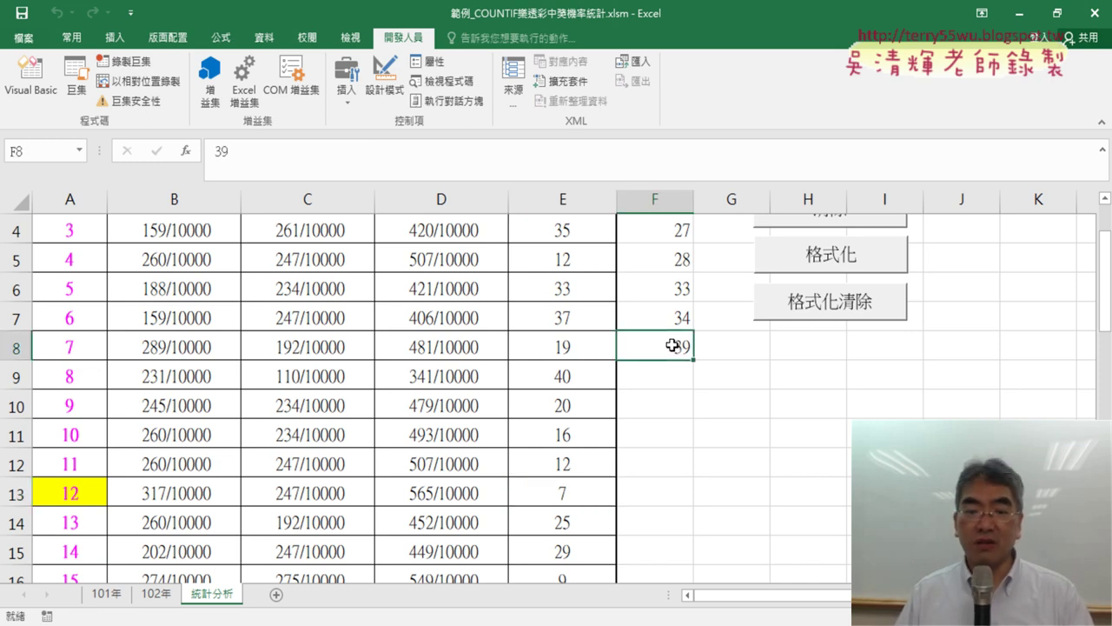
scroll(584, 473, "down", 5)
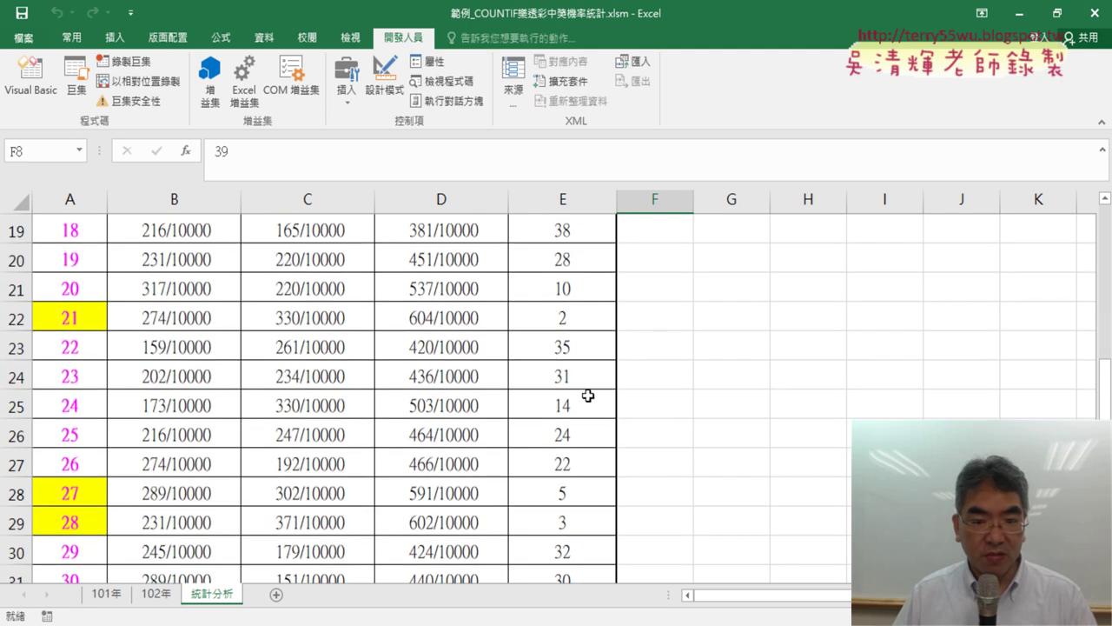
left_click(566, 323)
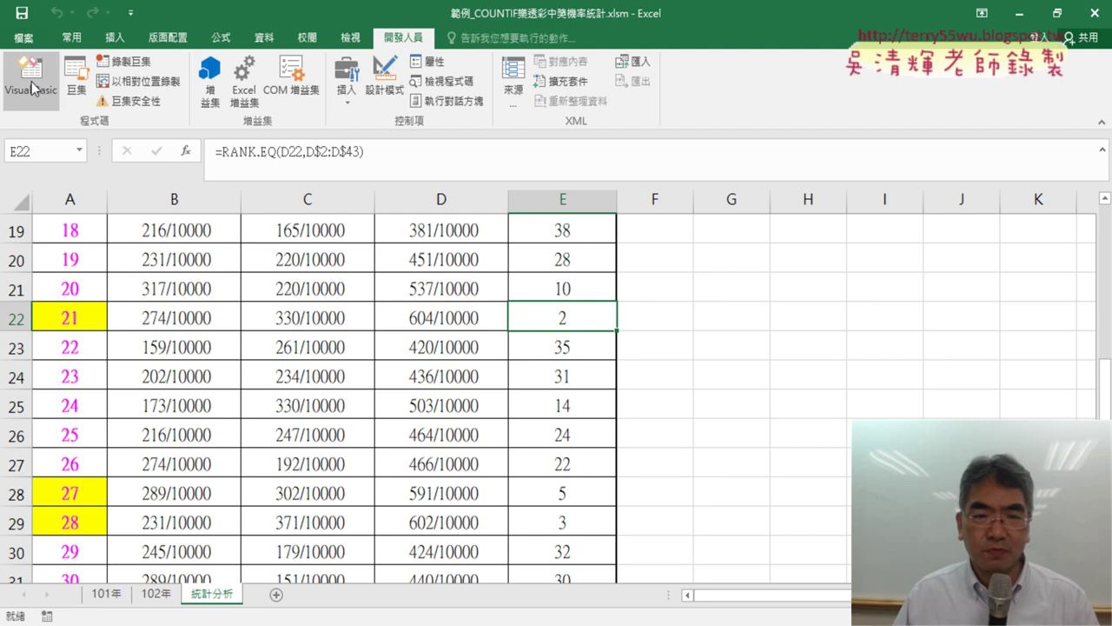
- Delete the seven 前7名 results in F2:F8
scroll(577, 465, "up", 2)
scroll(577, 464, "up", 4)
left_click_drag(650, 260, 637, 426)
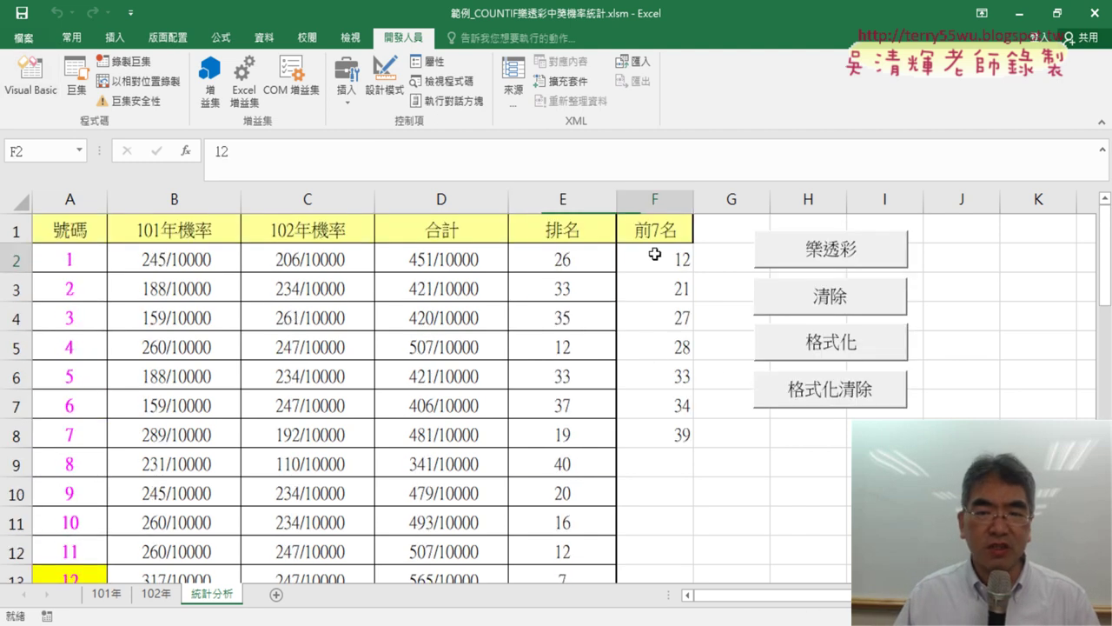
key("Delete")
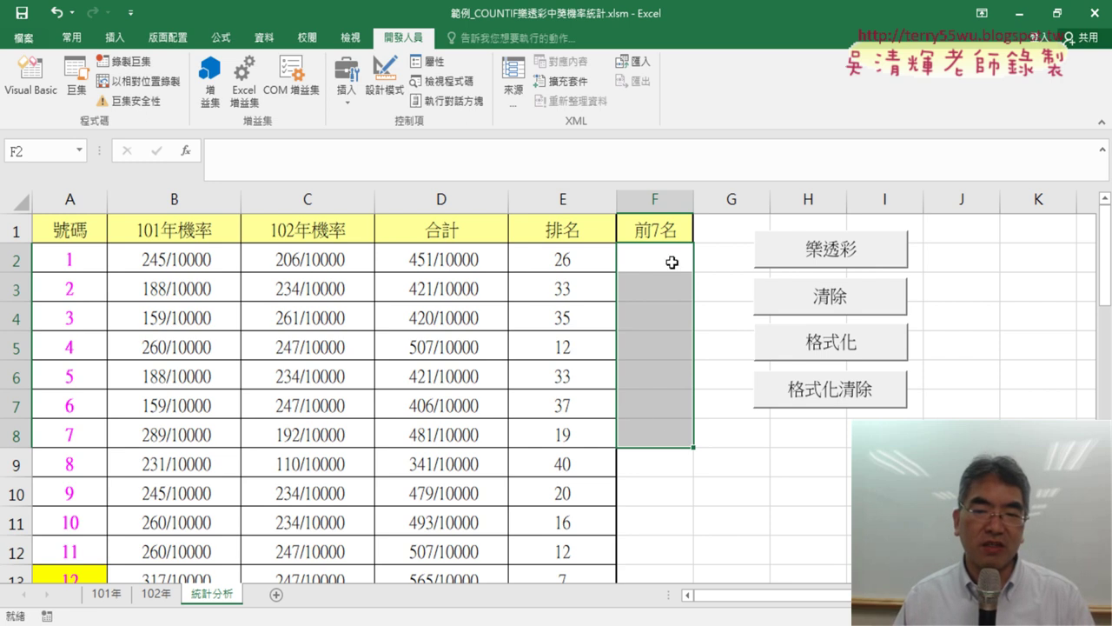
left_click_drag(669, 265, 657, 444)
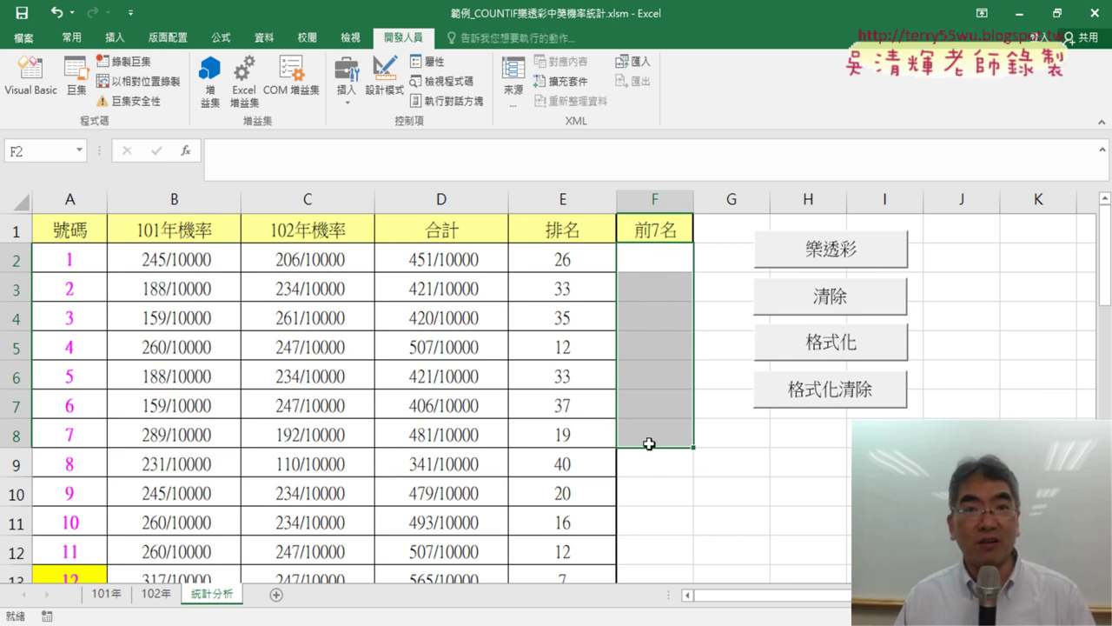
- Reopen the 前7名 macro in a widened VBA editor and select its k = 2 line
left_click(30, 76)
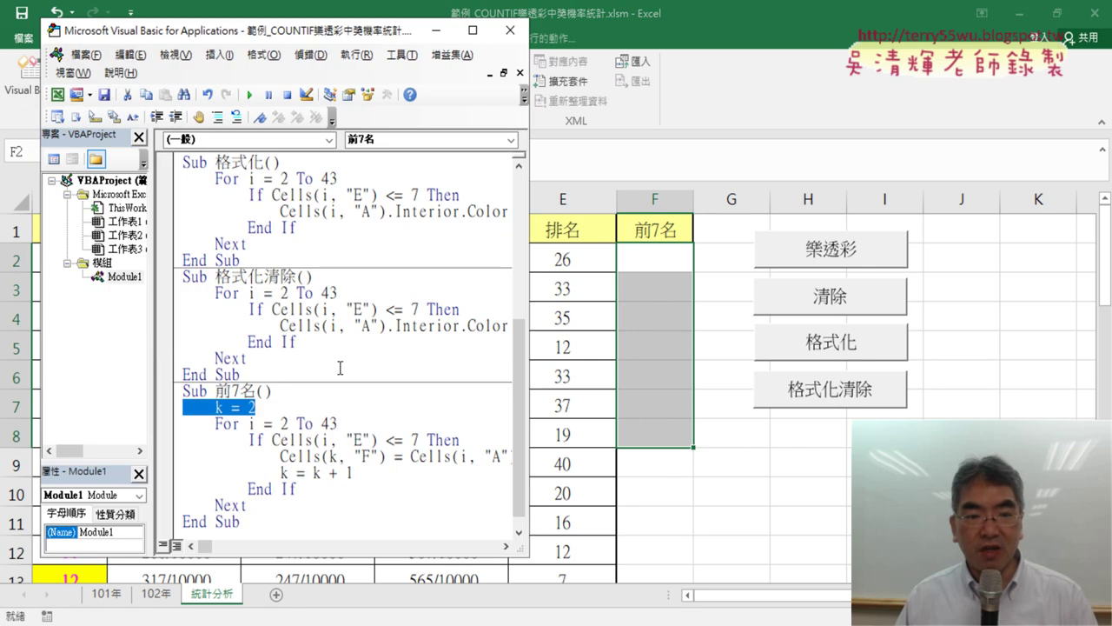
left_click_drag(527, 375, 943, 375)
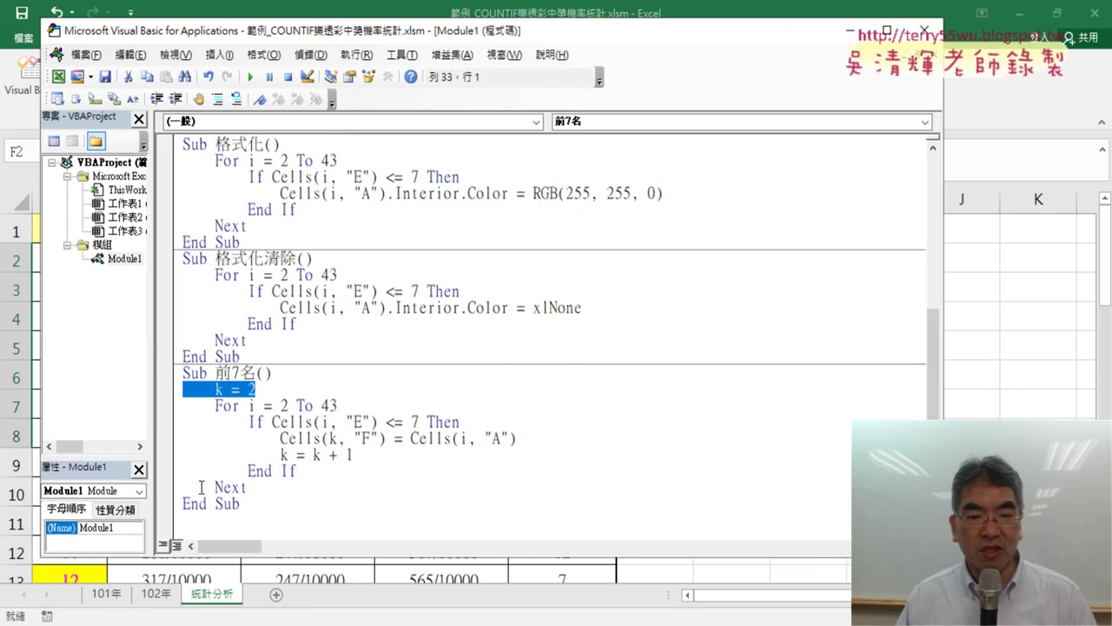
double_click(237, 372)
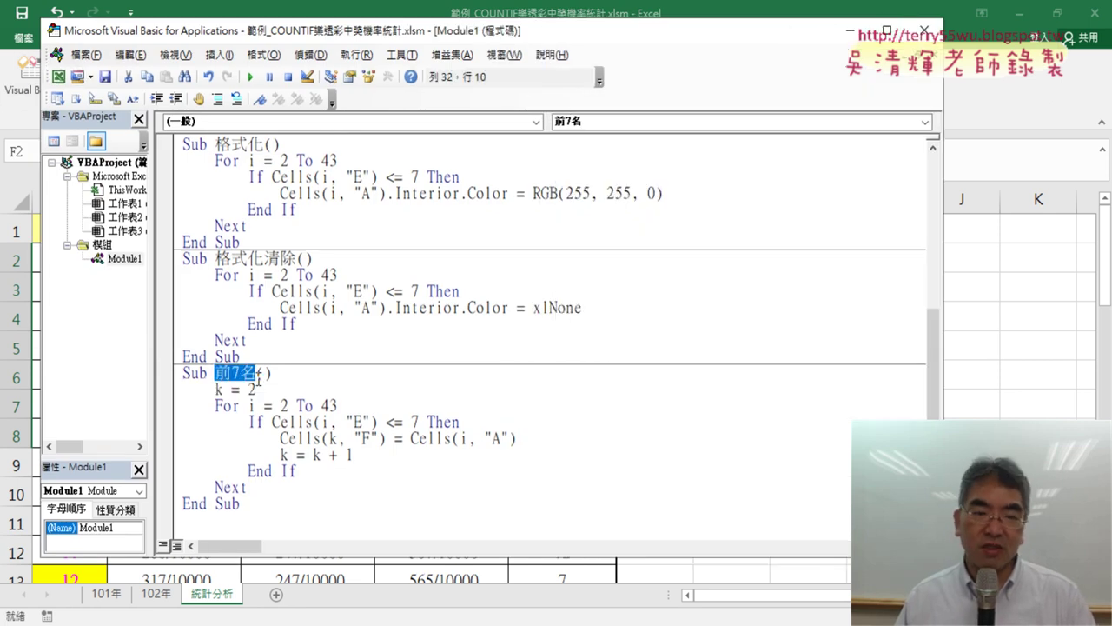
left_click_drag(258, 388, 179, 388)
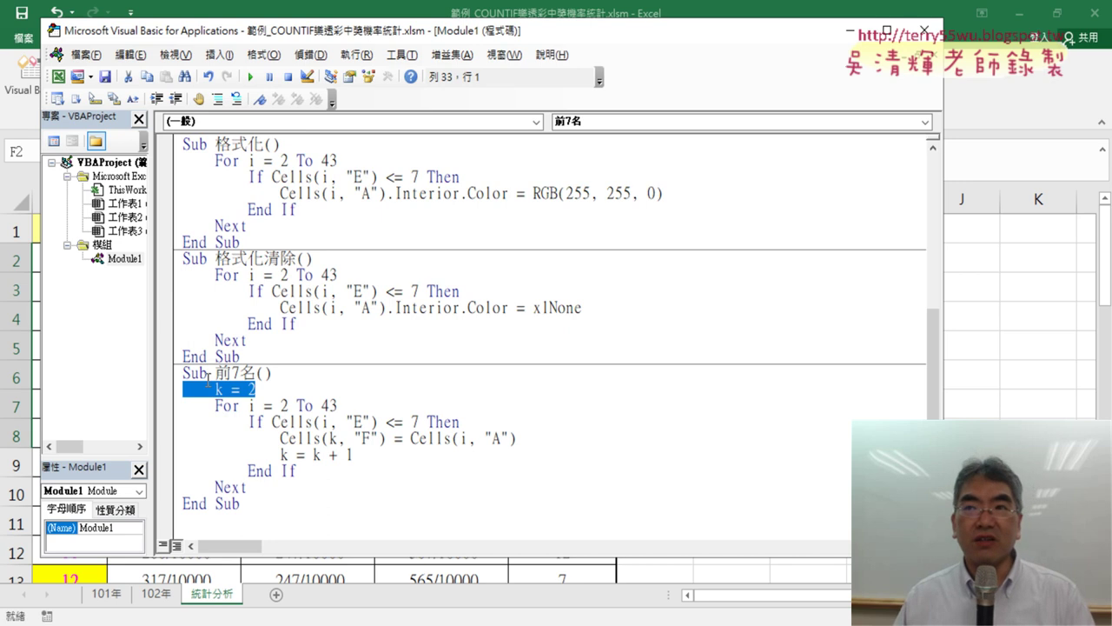